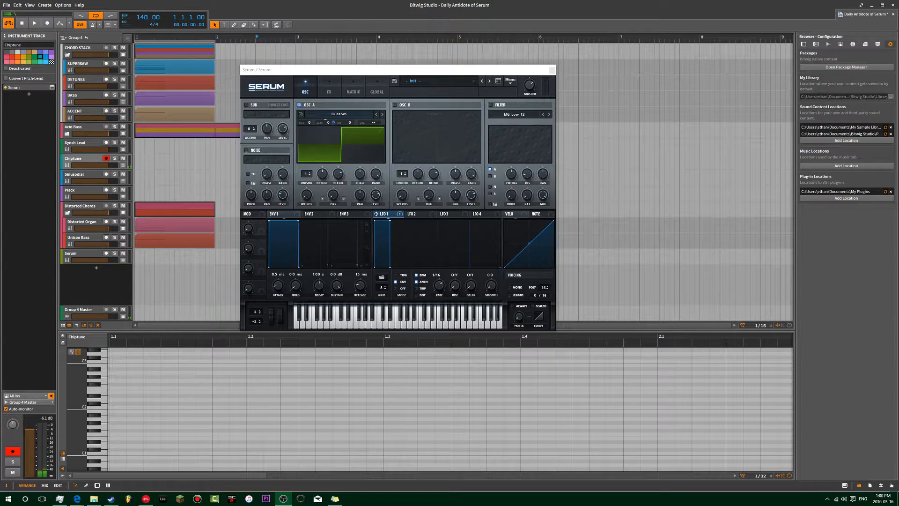
Move the Serum window aside and open its Menu for the Init Preset reset
drag(330, 71, 430, 76)
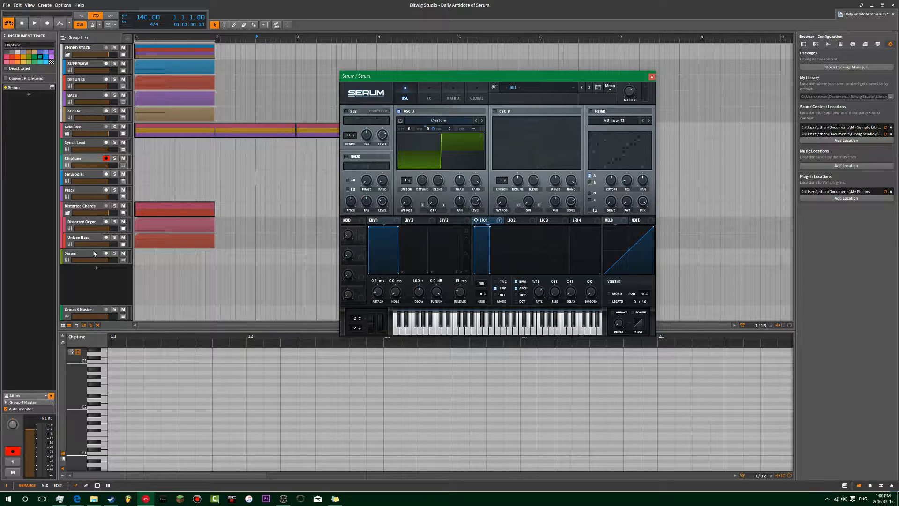
click(610, 88)
Apply Init Preset to reset Serum, then reposition its window up and left
click(625, 124)
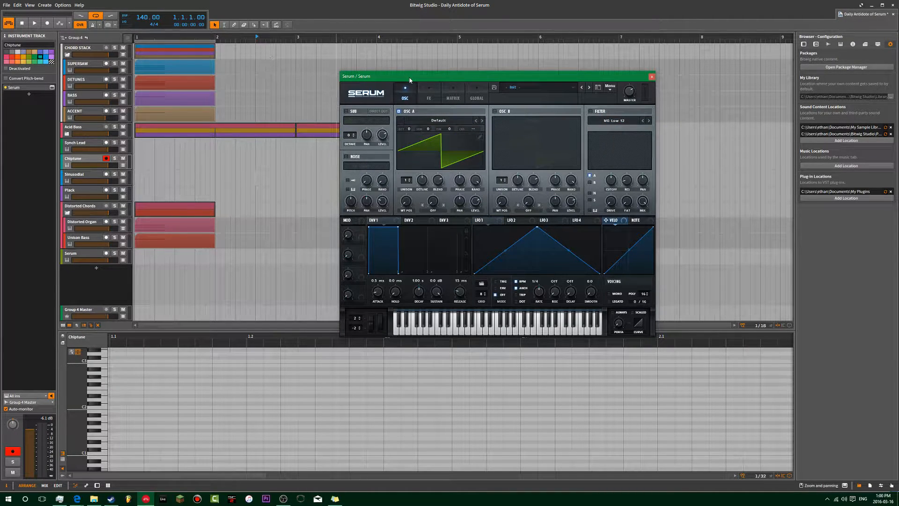
drag(411, 77, 296, 52)
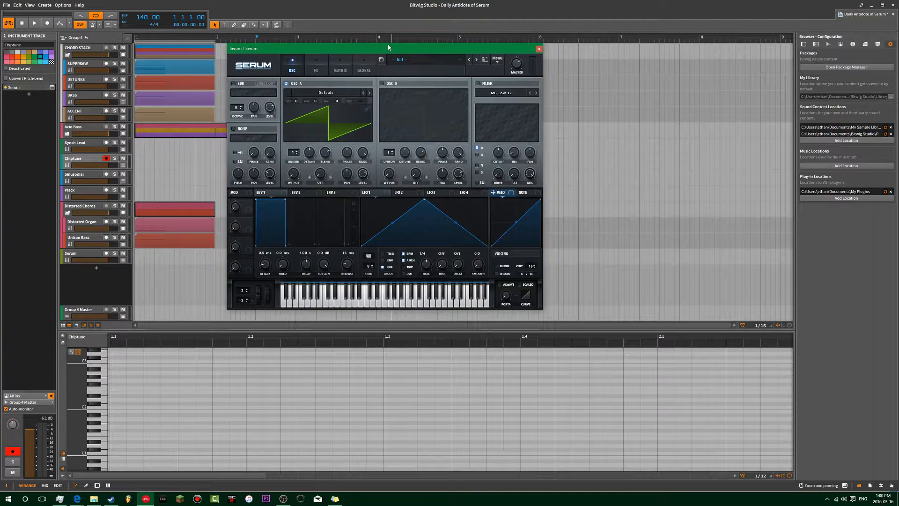
drag(389, 48, 402, 55)
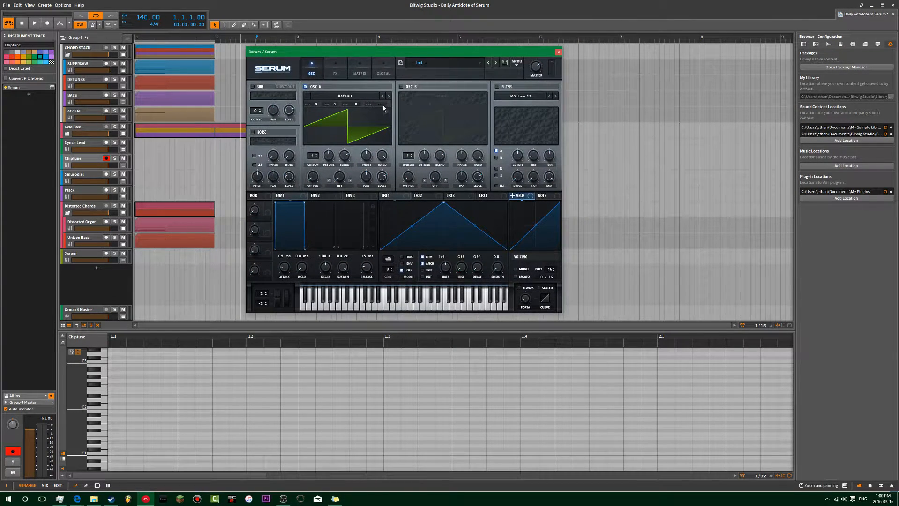
Redraw OSC A's wavetable as a square wave with a low left block and high right block
click(383, 109)
mouse_move(408, 150)
mouse_down()
mouse_move(421, 141)
mouse_move(351, 162)
mouse_up()
drag(389, 220, 316, 204)
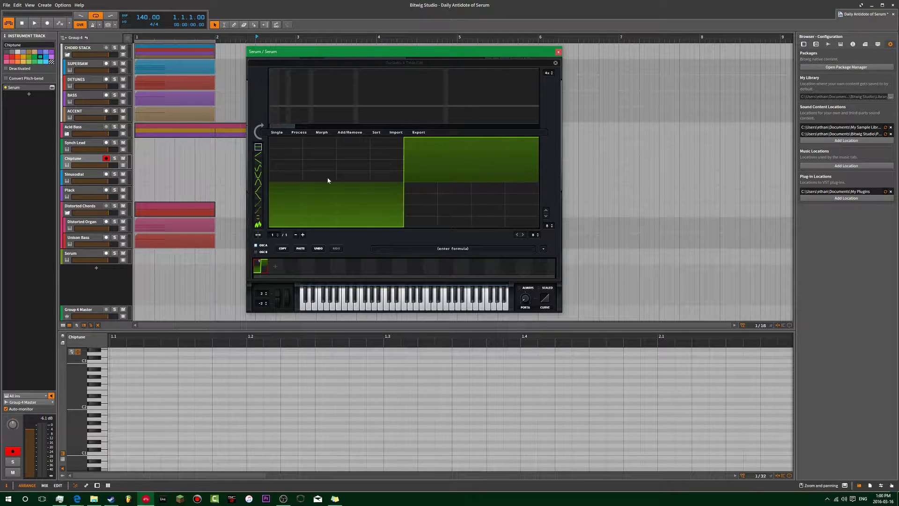
click(556, 63)
drag(440, 52, 425, 52)
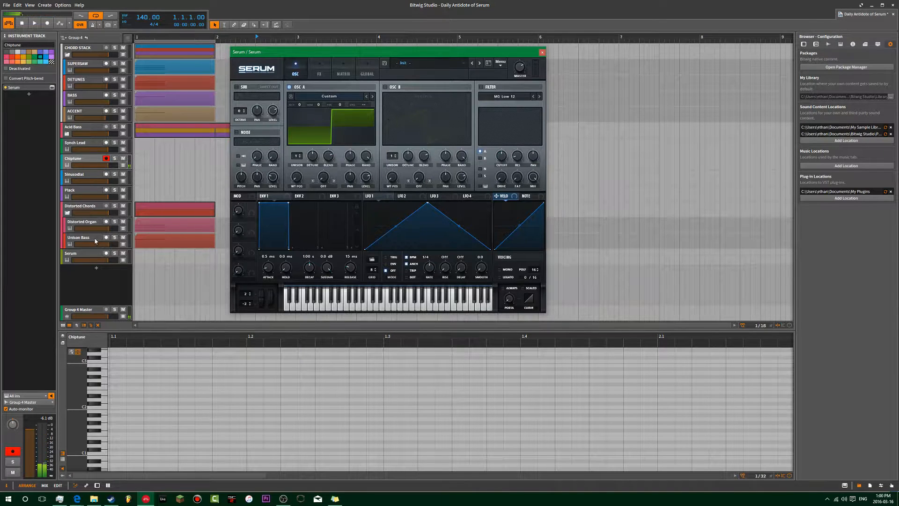
On the Serum track, reshape LFO 1 with its peak at the start and an added breakpoint
click(367, 44)
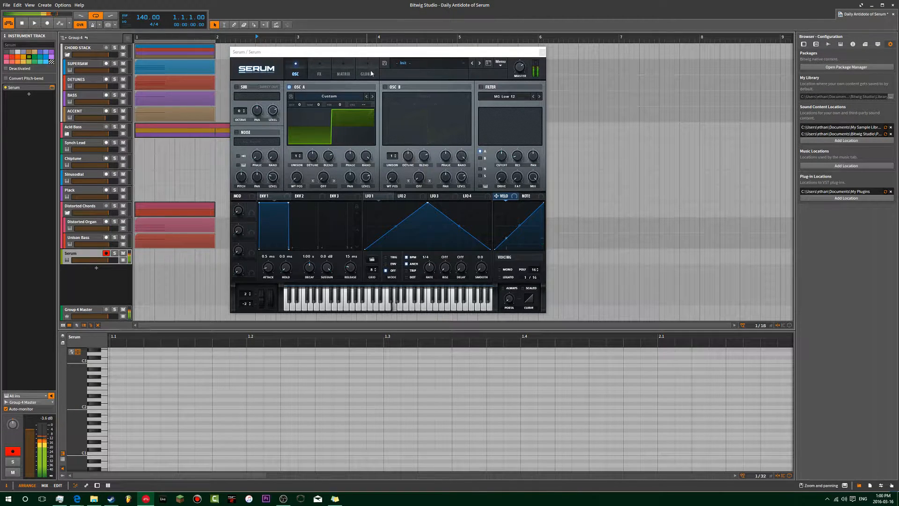
click(376, 197)
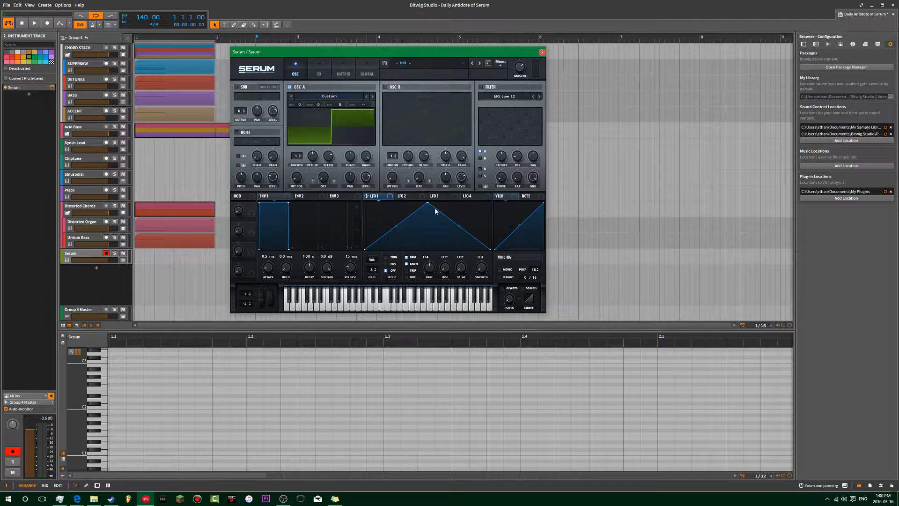
mouse_move(430, 207)
mouse_down()
mouse_move(338, 193)
mouse_move(391, 226)
mouse_move(380, 252)
mouse_up()
double_click(380, 225)
Route LFO 1 onto OSC A's OCT field, set its amount and audition a note
mouse_move(369, 197)
mouse_down()
mouse_move(304, 107)
mouse_move(302, 133)
mouse_up()
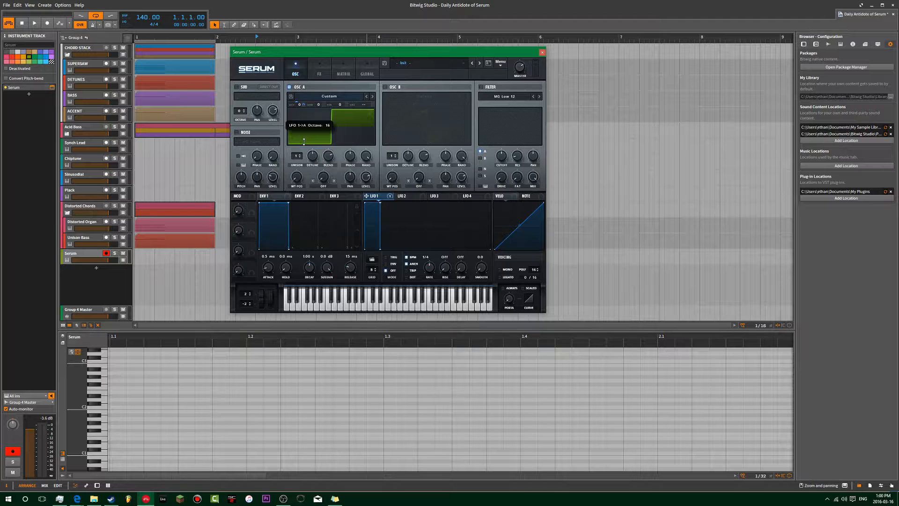
drag(304, 142, 307, 146)
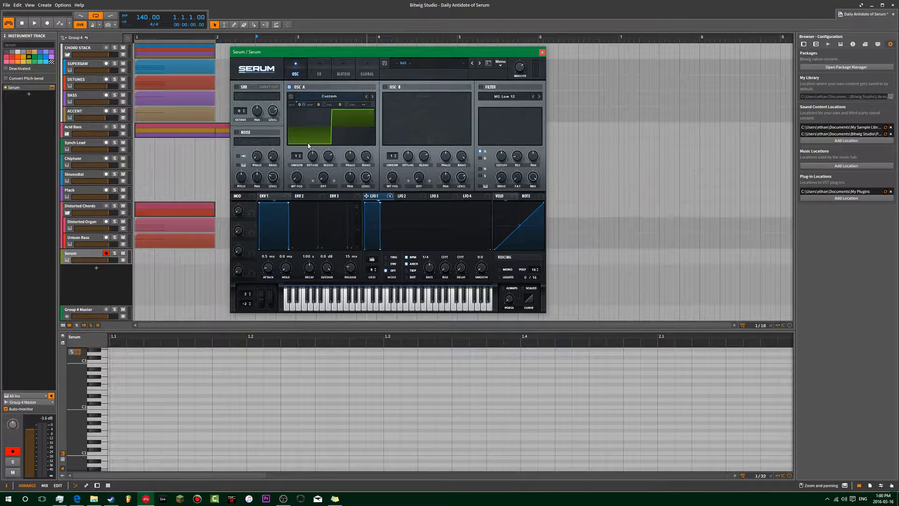
key(a)
Switch LFO 1 to ENV mode and audition the patch with a few notes
click(389, 265)
key(a)
key(a)
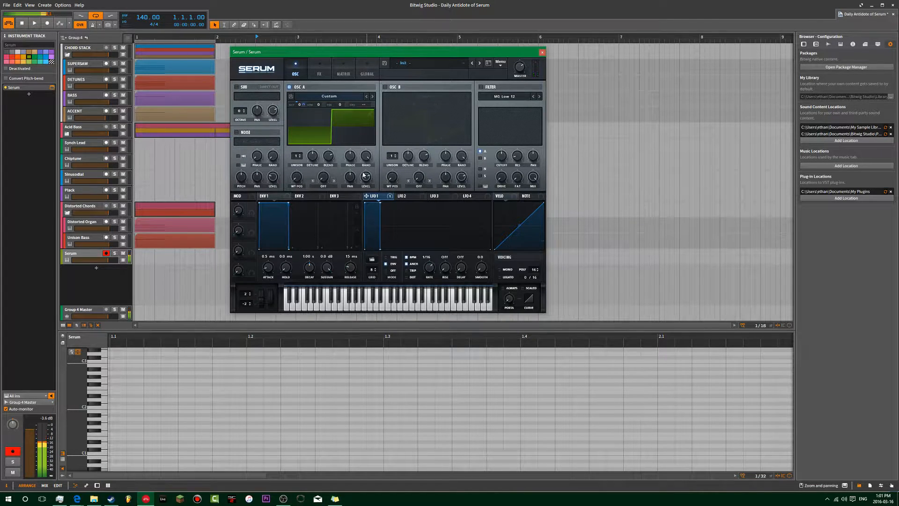
key(a)
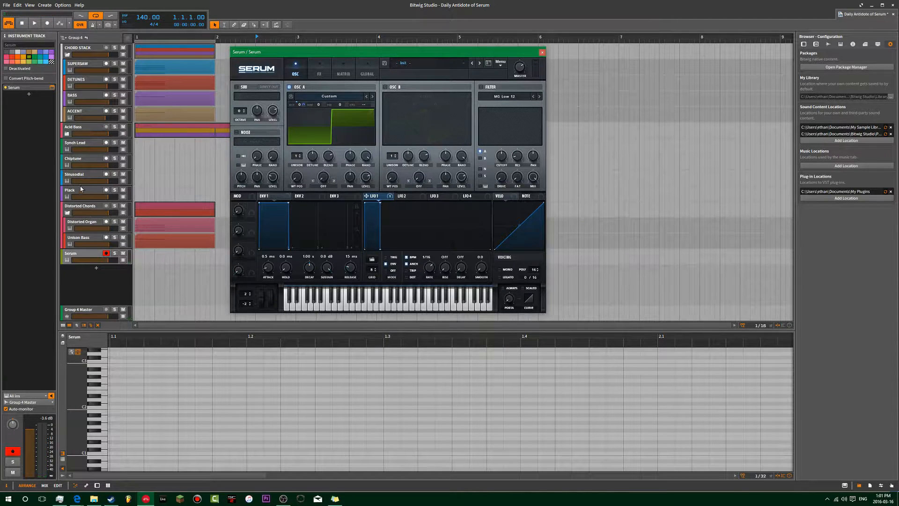
Compare the Chiptune track's Serum LFO 1 and LFO 2 shapes, then return to the Serum track
click(81, 160)
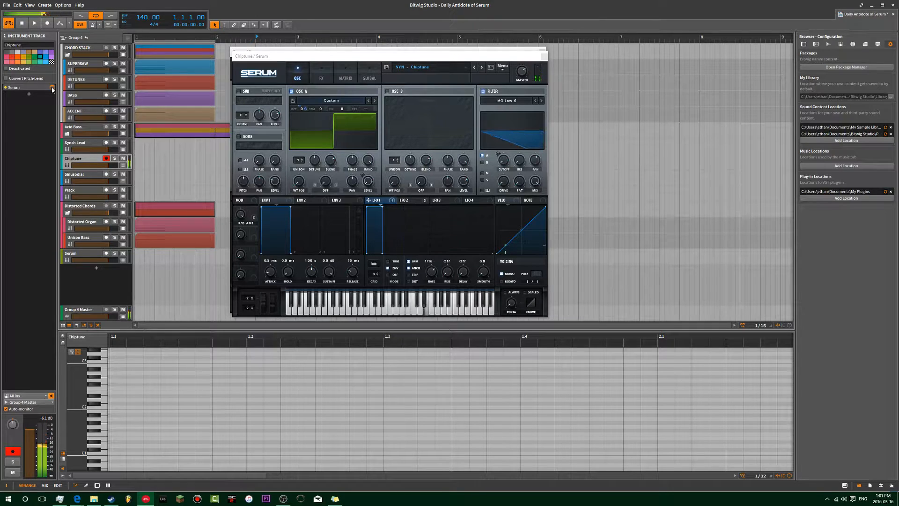
click(291, 205)
click(406, 200)
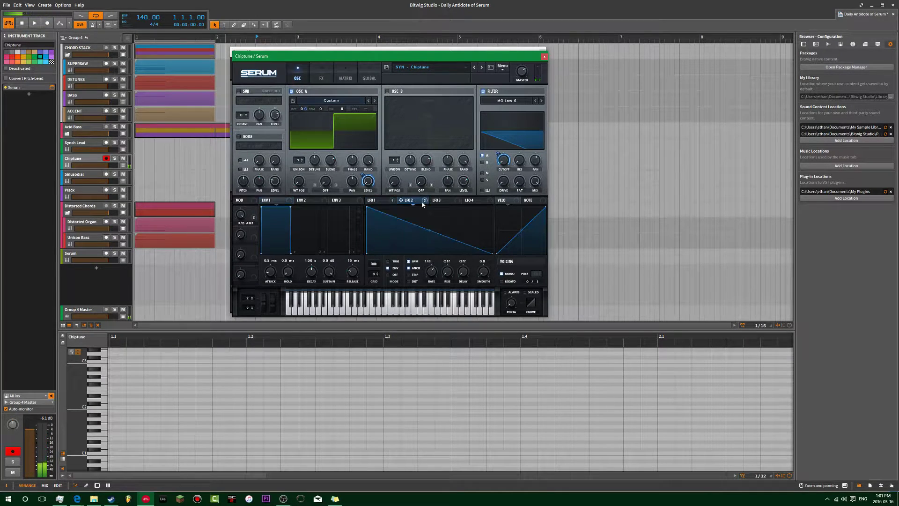
click(377, 200)
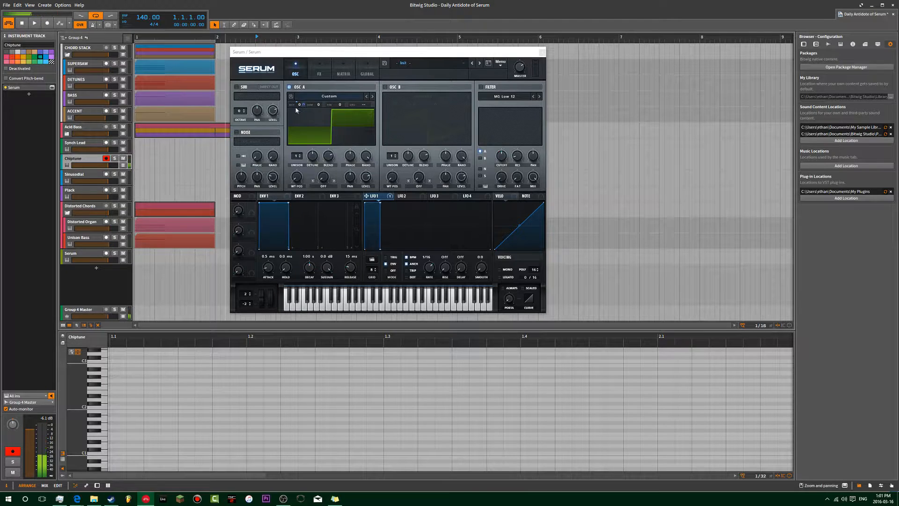
click(98, 254)
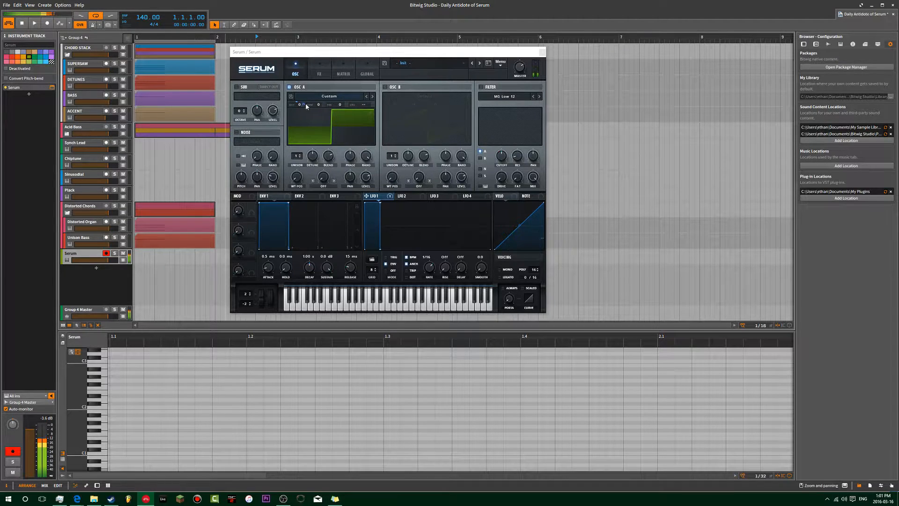
Lower LFO 1's octave modulation amount on OSC A while reviewing the LFO 1 and LFO 2 shapes
click(306, 96)
mouse_move(304, 118)
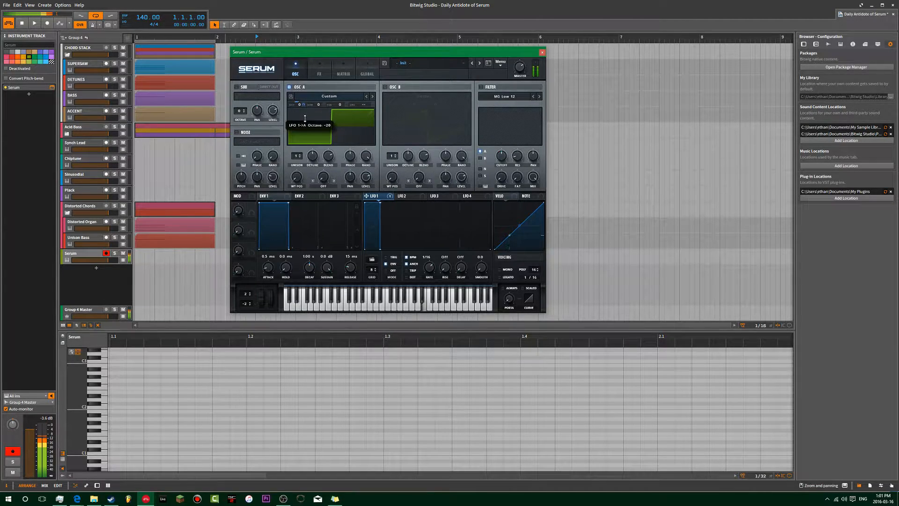
drag(305, 118, 302, 106)
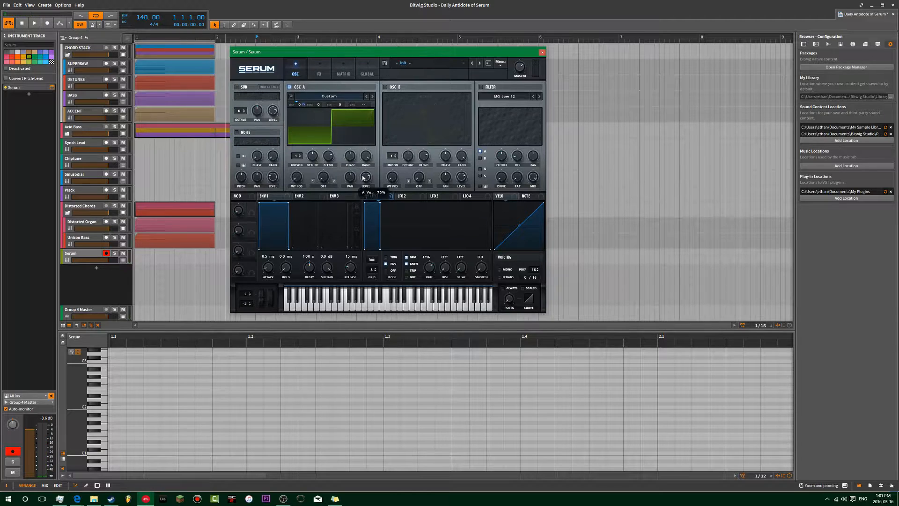
click(407, 196)
click(370, 196)
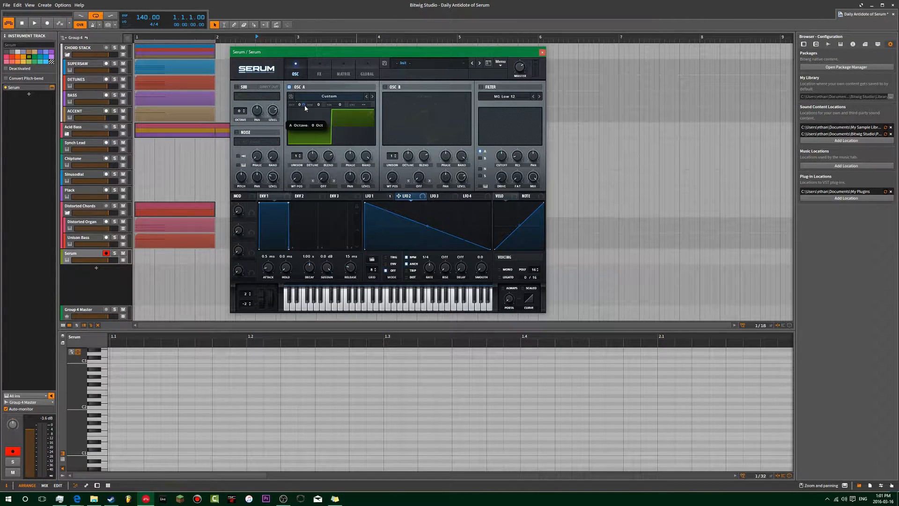
click(370, 196)
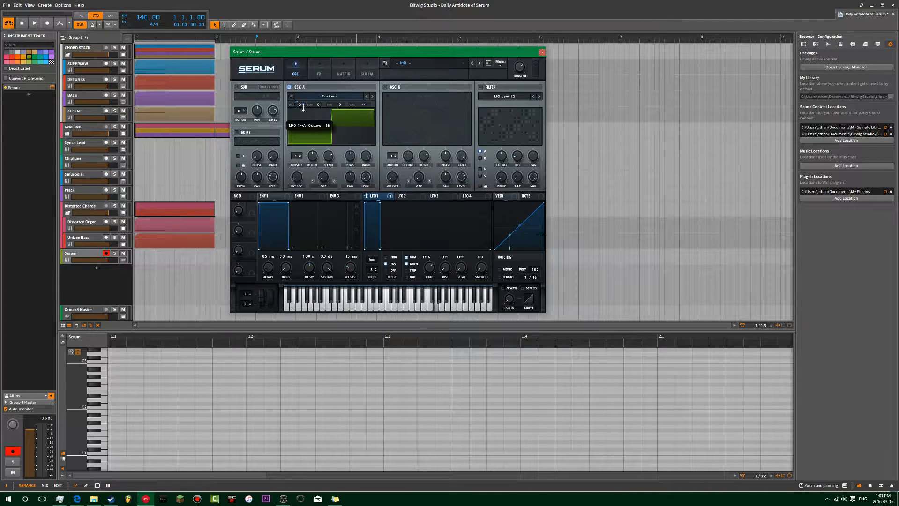
click(404, 196)
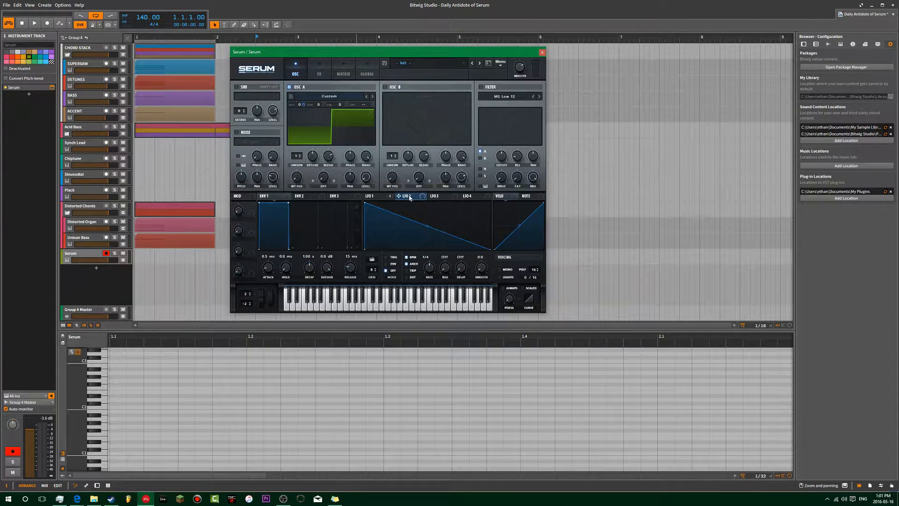
Route LFO 2 to OSC A's level, raise LFO 1's octave amount, and switch the filter on
drag(351, 170, 365, 180)
click(373, 196)
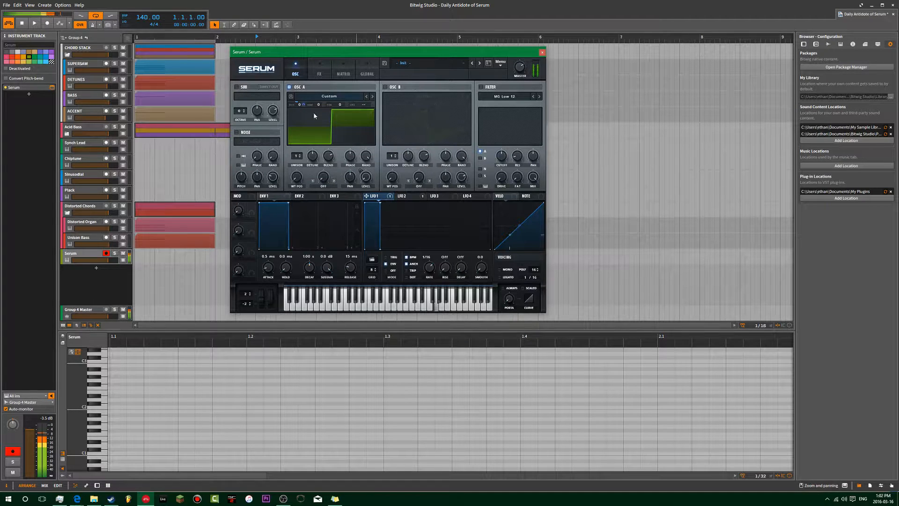
drag(305, 105, 301, 103)
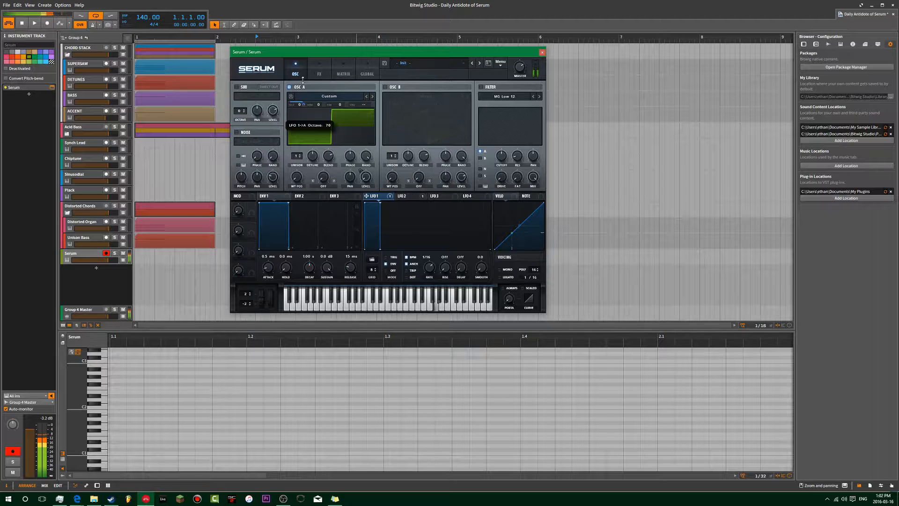
drag(304, 116, 303, 105)
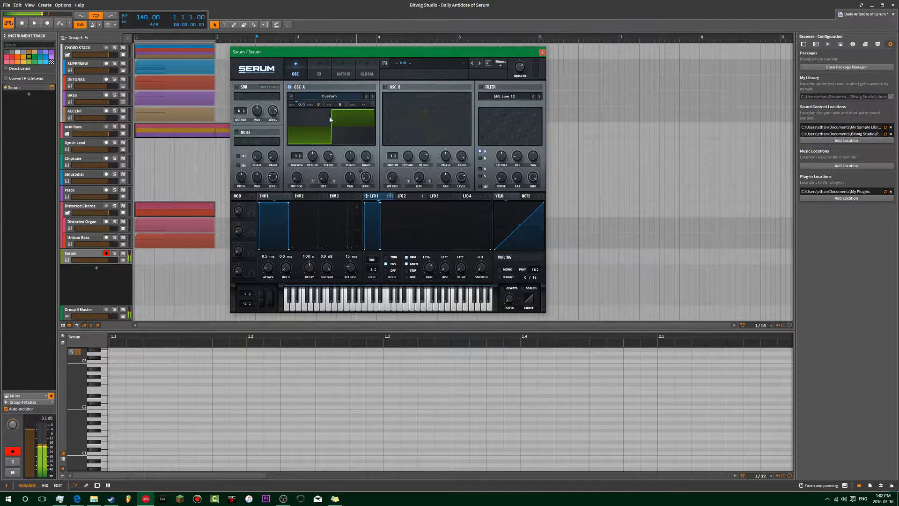
click(403, 197)
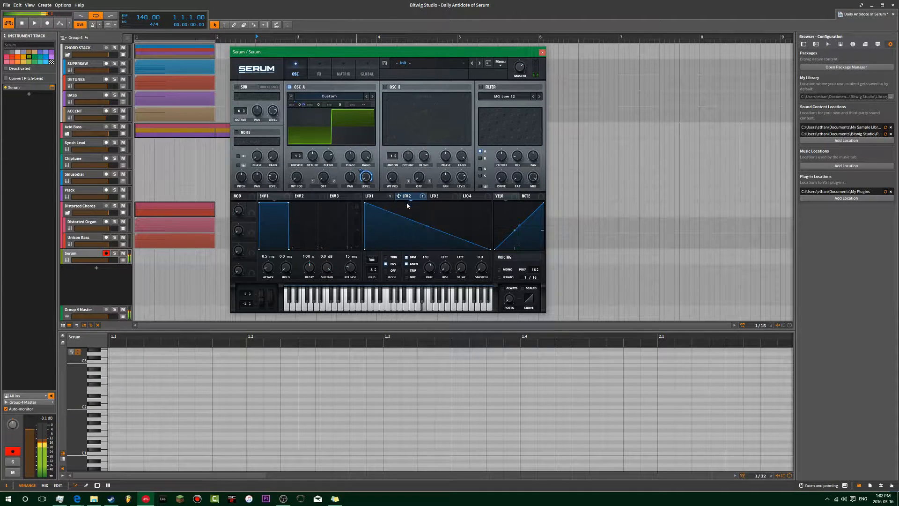
click(482, 86)
Lower the filter cutoff and step the filter to another low-pass type
drag(501, 156, 472, 264)
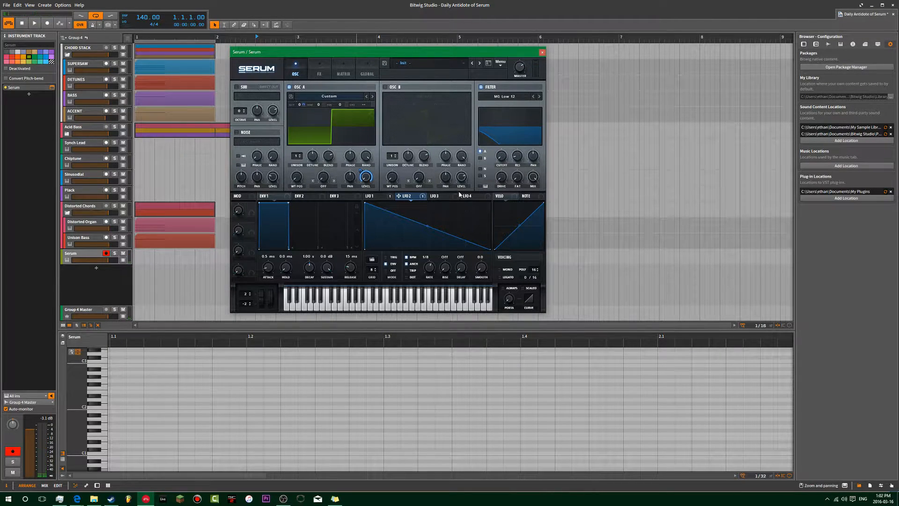
drag(501, 157, 501, 141)
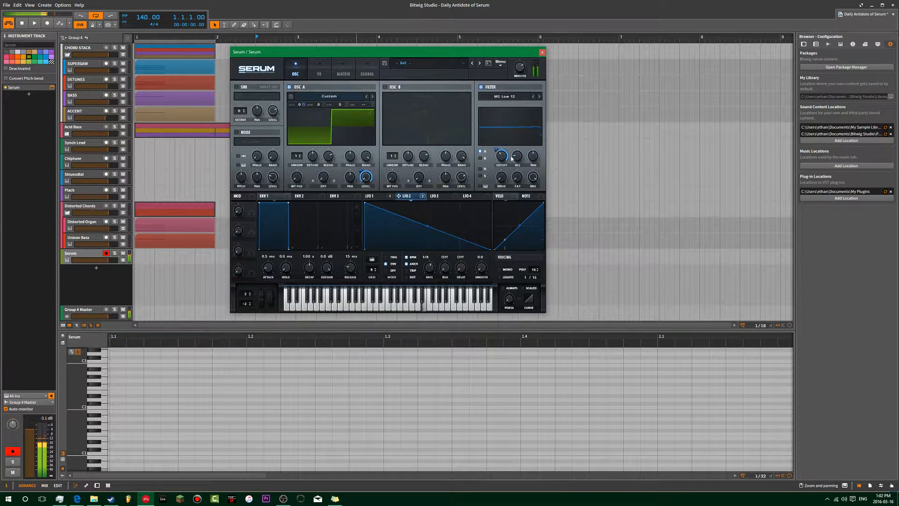
click(540, 97)
click(540, 97)
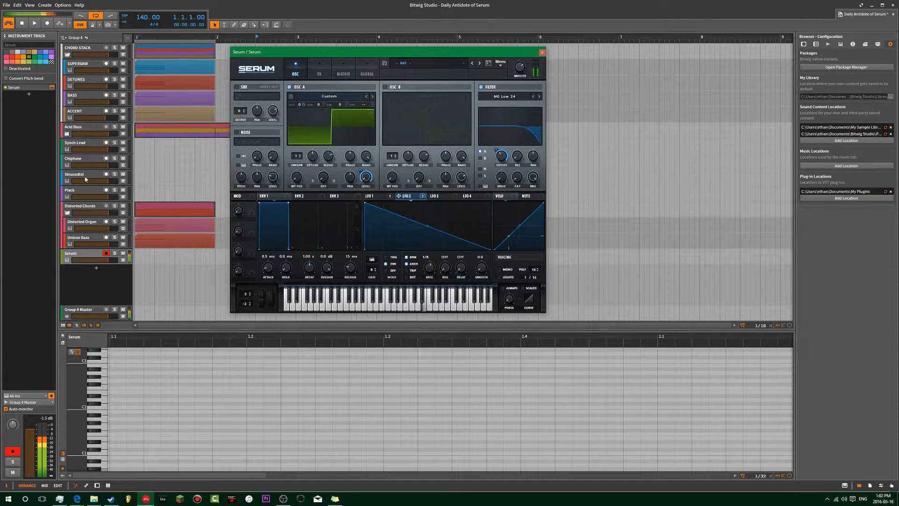
Select the Chiptune track and glance at the patch's FX page before returning to OSC
click(83, 160)
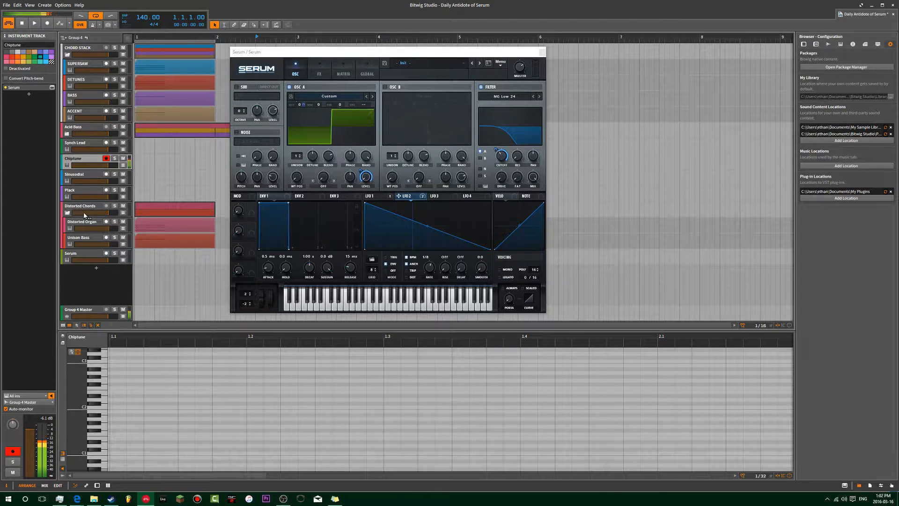
click(318, 73)
click(295, 73)
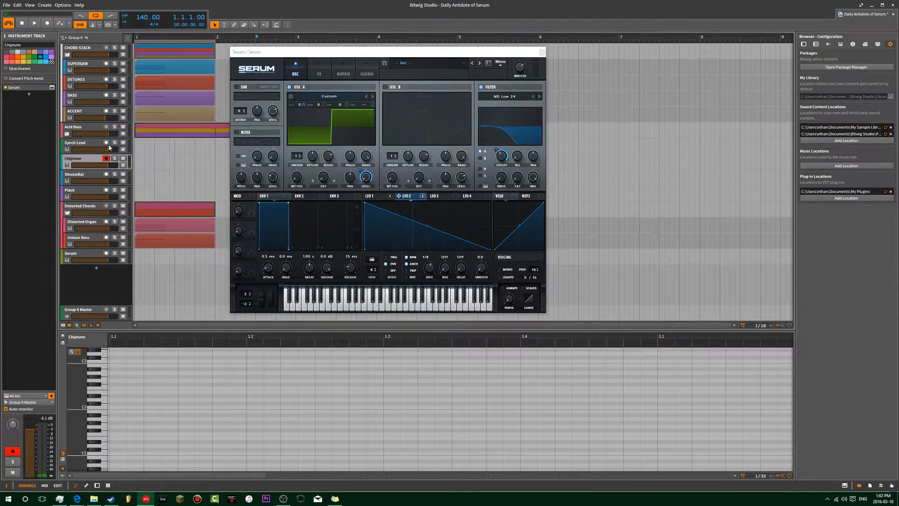
Place the Chiptune reference Serum beside the new patch and set the new filter to MG Low 6
drag(351, 51, 538, 57)
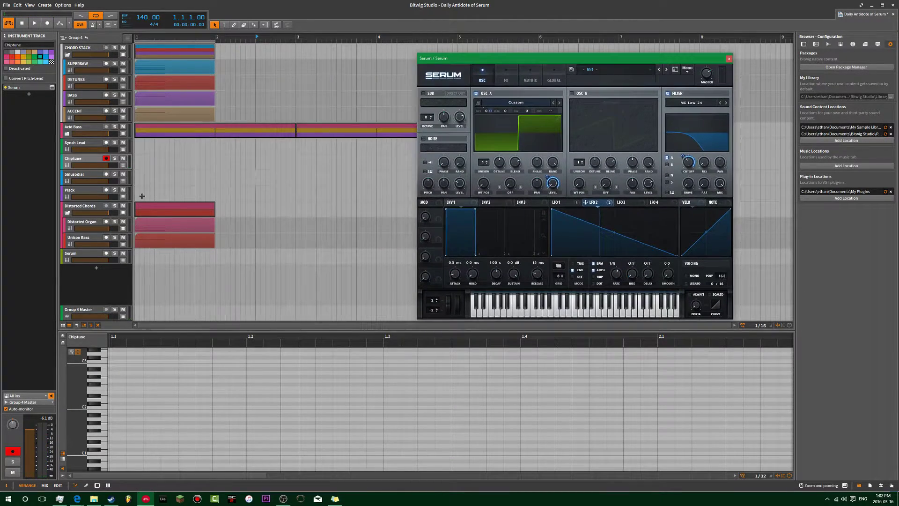
click(56, 93)
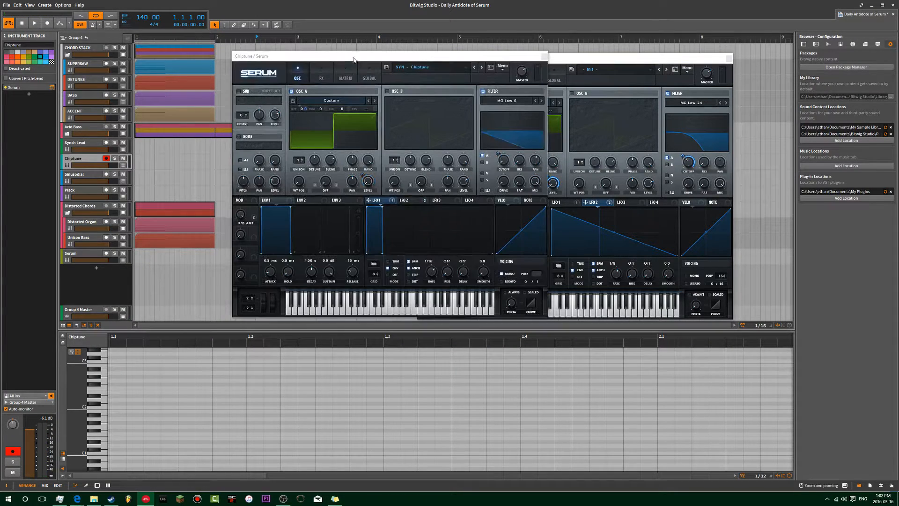
drag(394, 58, 245, 62)
click(460, 60)
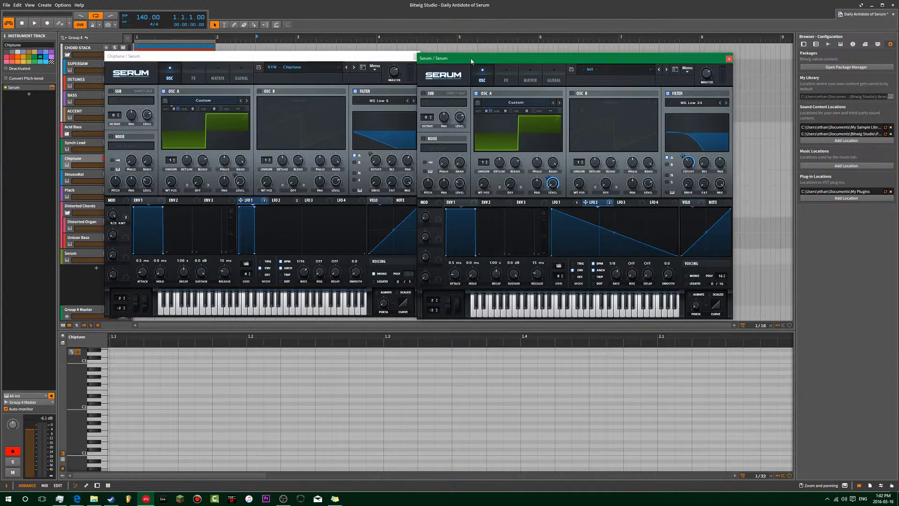
click(720, 105)
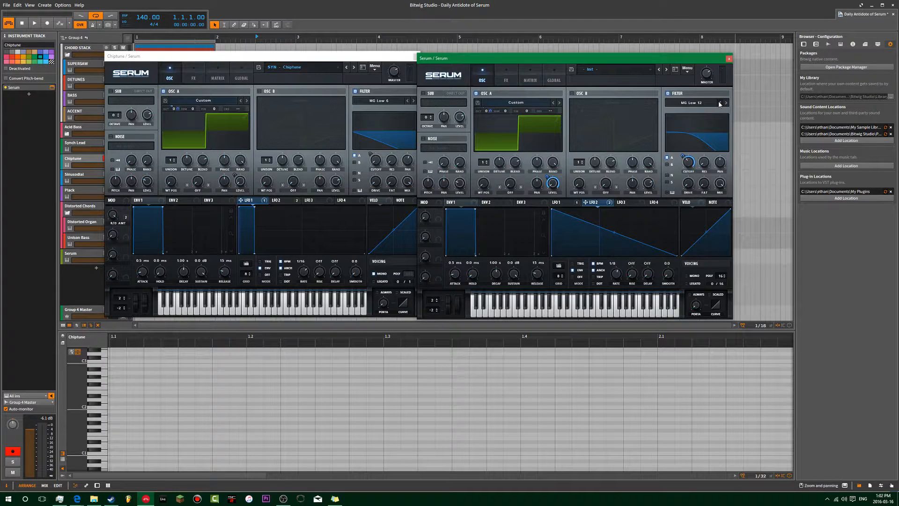
click(720, 104)
Inspect the reference patch's LFO 2 and effects chain, then show the new patch's empty FX page
click(284, 202)
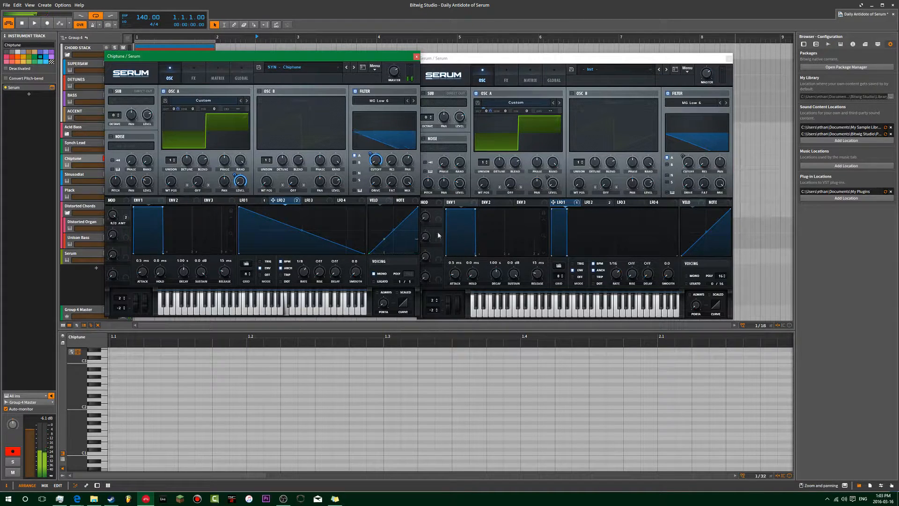
click(197, 73)
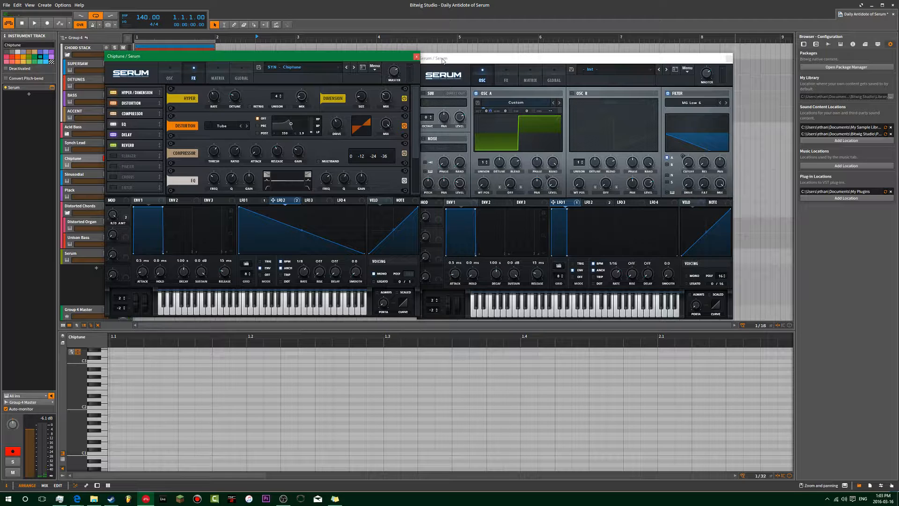
mouse_move(428, 58)
mouse_down()
mouse_move(375, 60)
mouse_move(437, 61)
mouse_up()
click(500, 79)
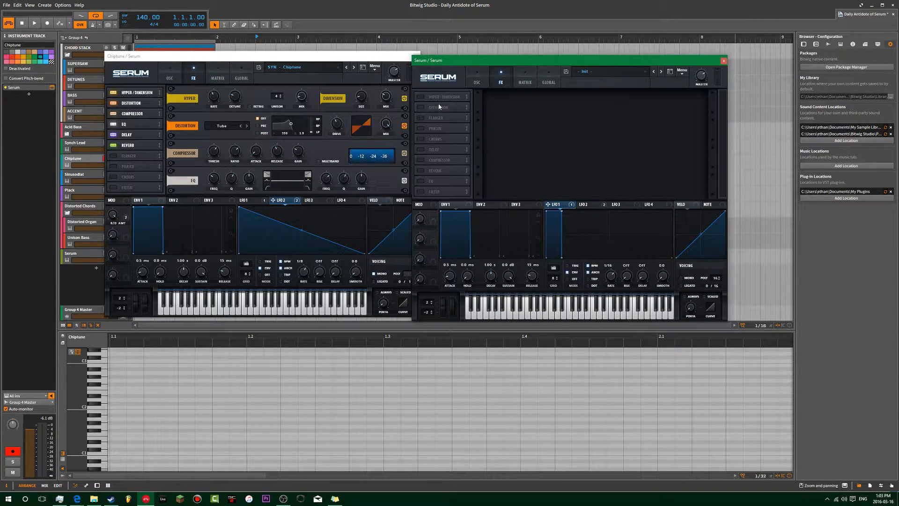
Close the Chiptune reference window, recentre the new Serum and select the Serum track
click(381, 66)
click(417, 58)
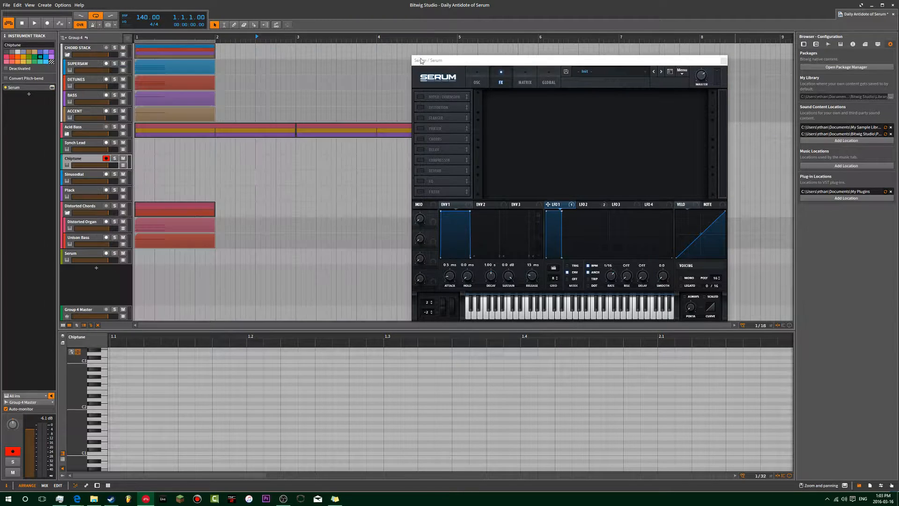
drag(491, 61, 405, 59)
click(390, 76)
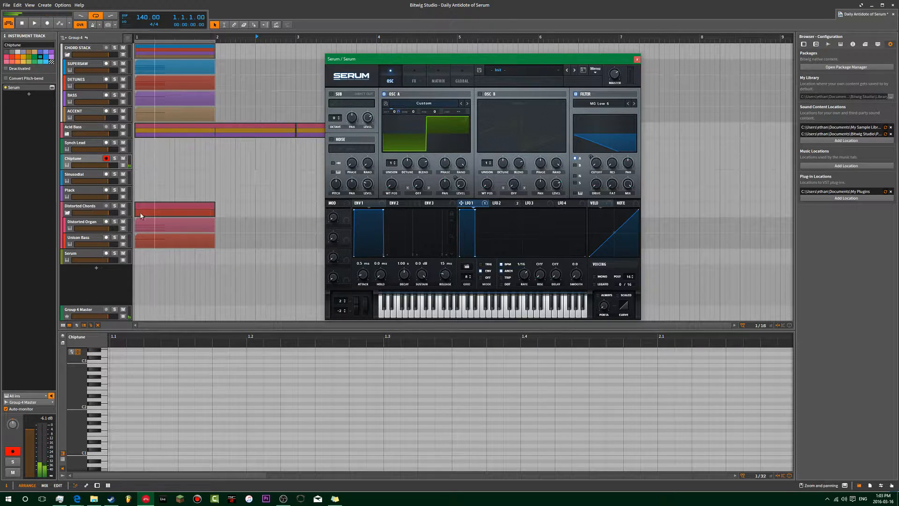
click(78, 255)
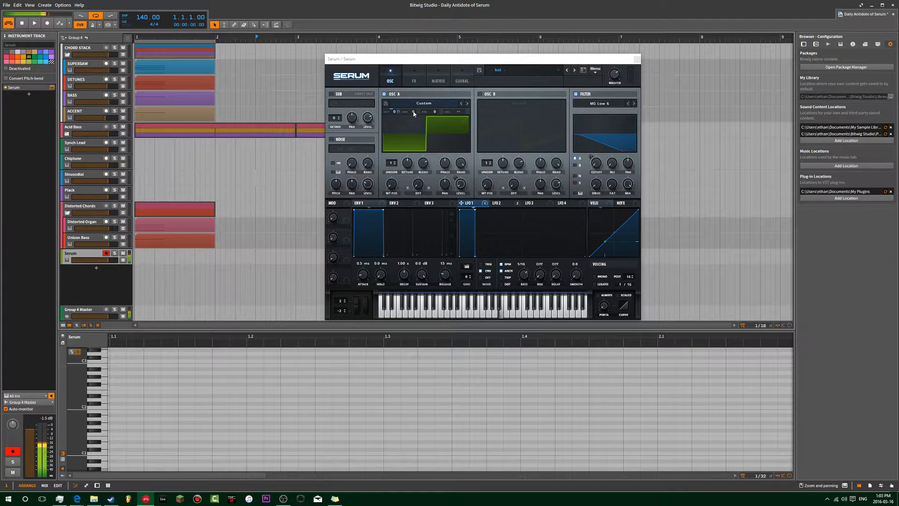
Enable Hyper/Dimension, Distortion, EQ, Compressor, Delay and Reverb, ordering Delay and Reverb after Compressor
click(413, 80)
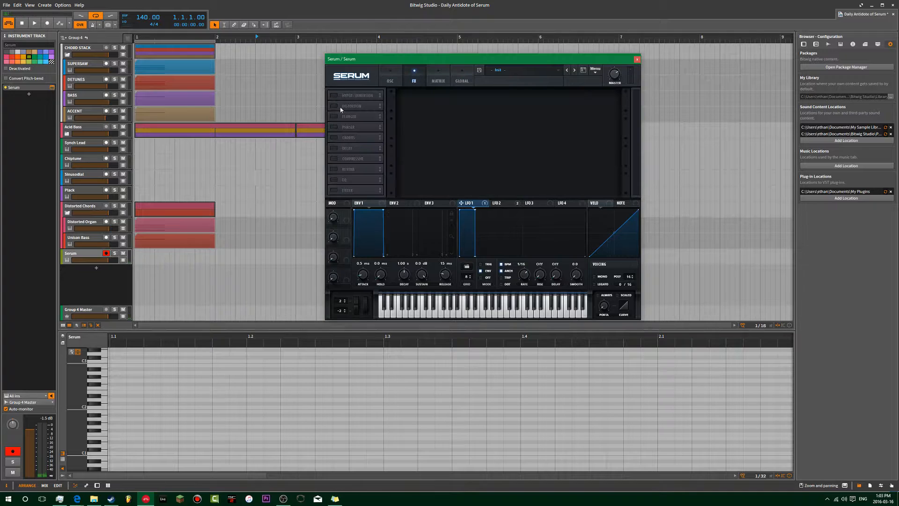
click(334, 96)
click(334, 106)
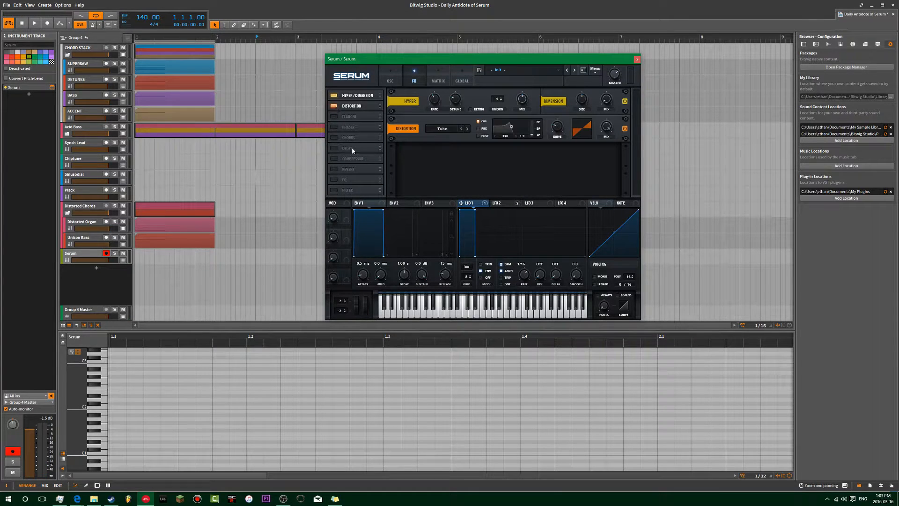
click(333, 180)
click(334, 169)
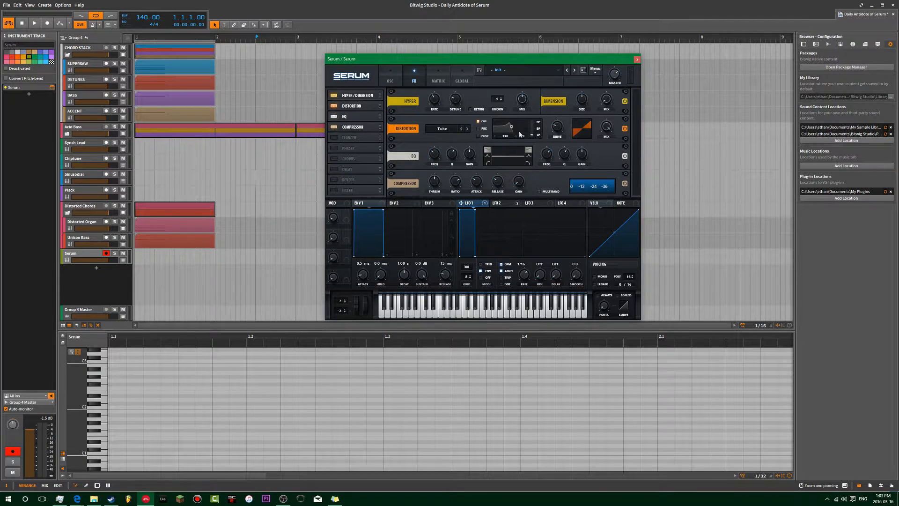
click(334, 168)
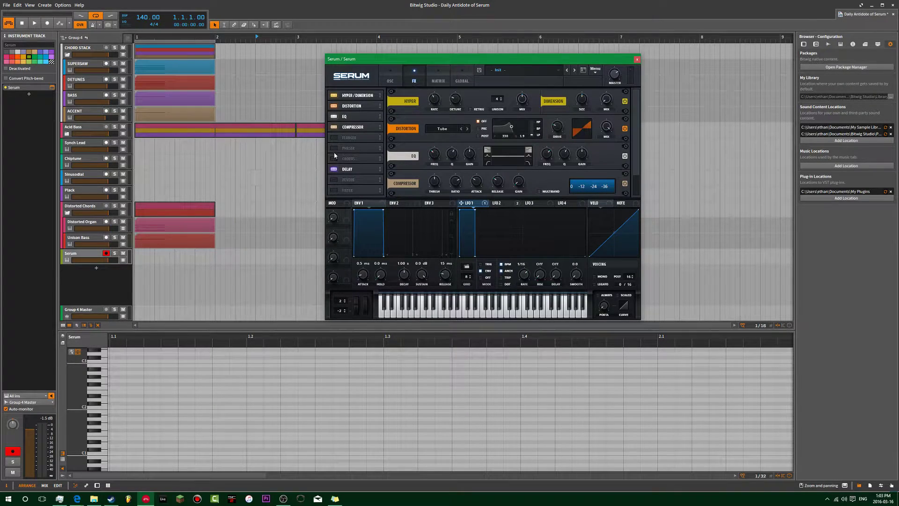
click(334, 180)
drag(348, 169, 348, 138)
drag(348, 180, 348, 148)
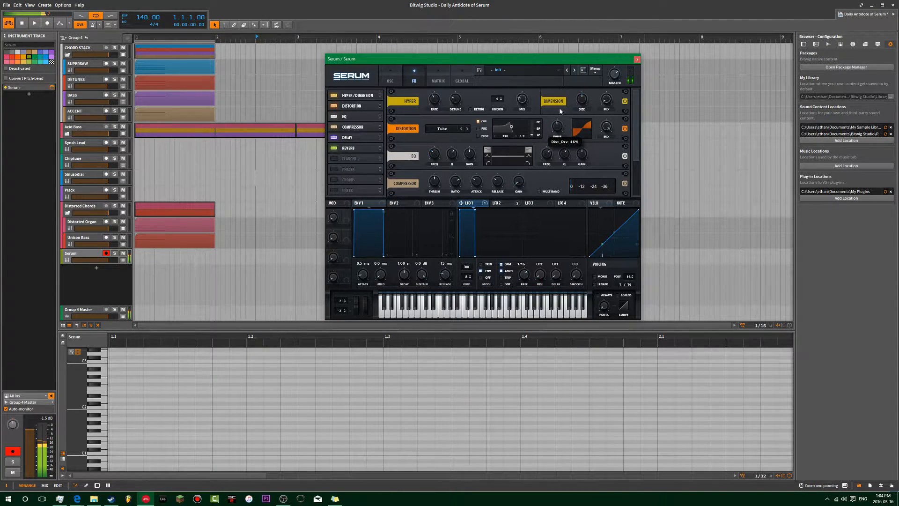
scroll(597, 155, down, 3)
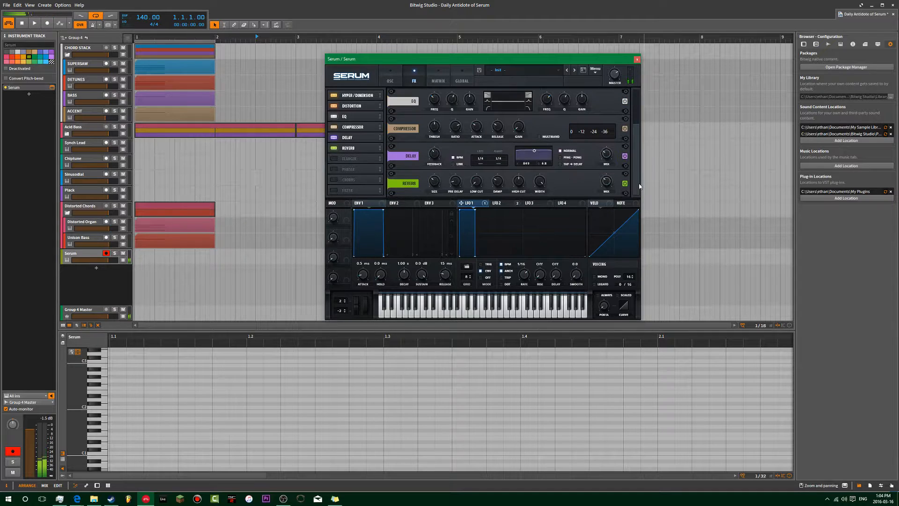
Narrow the delay filter band, shorten times to 1/16, set mix about 11% and feedback about 22%
drag(536, 158, 541, 161)
drag(481, 159, 499, 162)
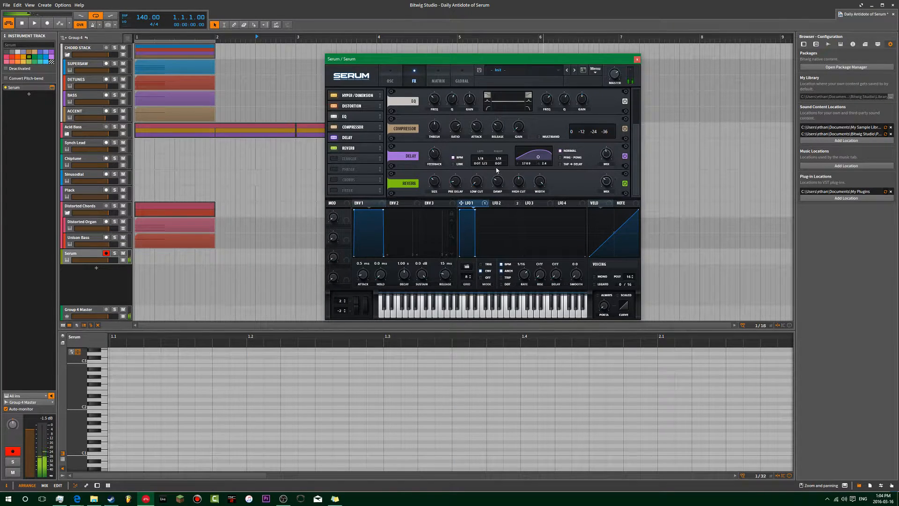
mouse_move(498, 158)
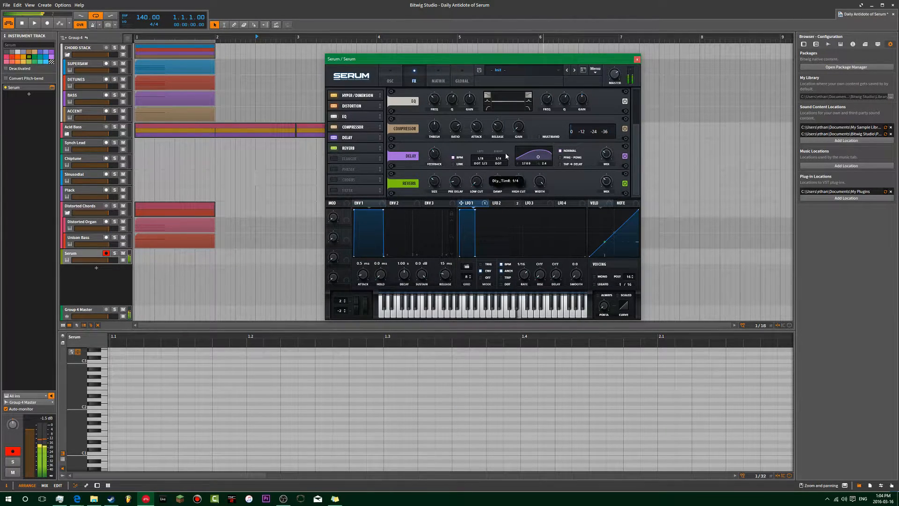
drag(499, 158, 499, 163)
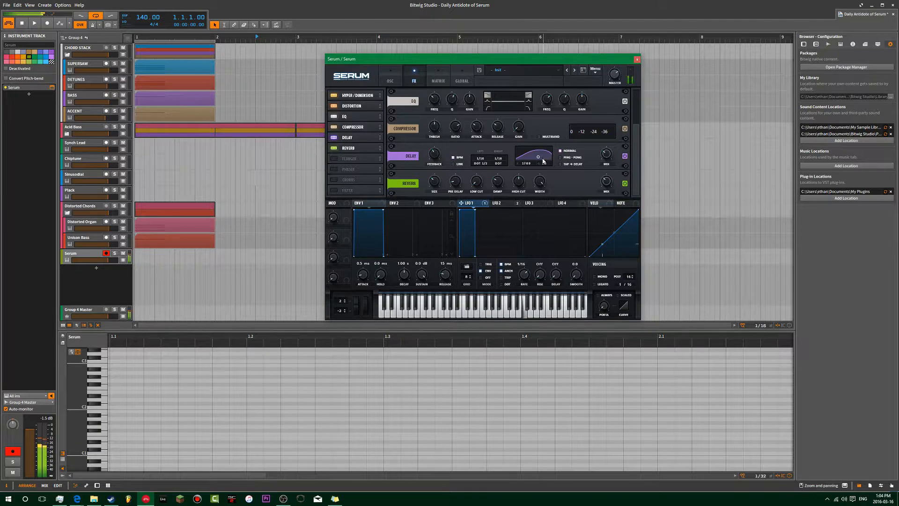
drag(536, 153, 540, 172)
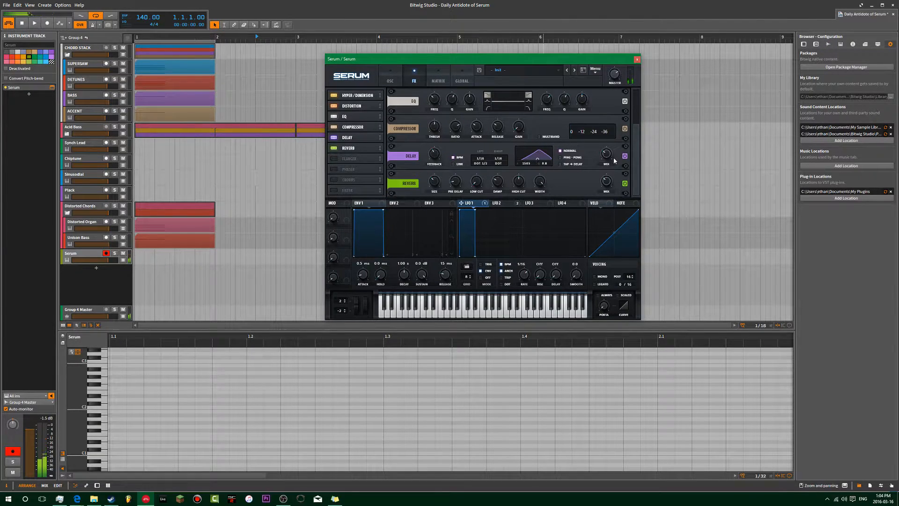
mouse_move(606, 154)
drag(606, 153, 600, 169)
mouse_move(434, 155)
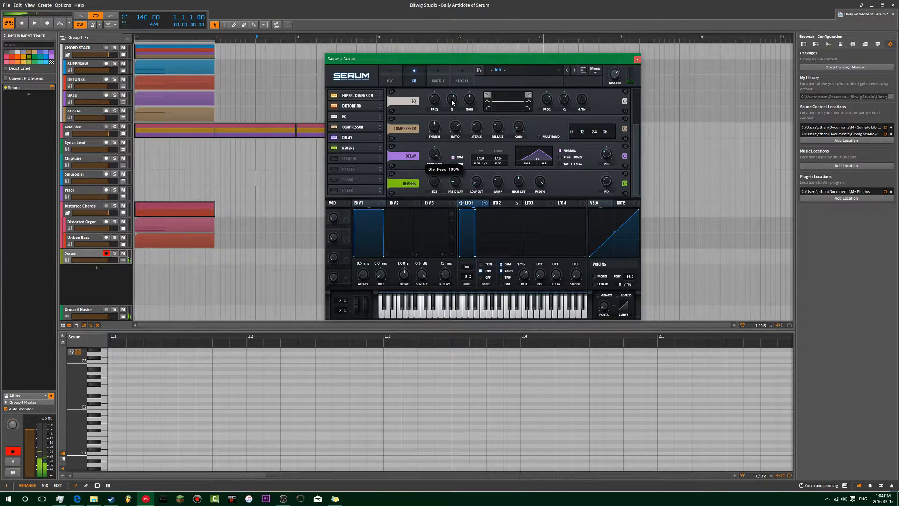
mouse_move(452, 102)
mouse_down()
mouse_move(450, 182)
mouse_move(480, 153)
mouse_move(539, 156)
mouse_up()
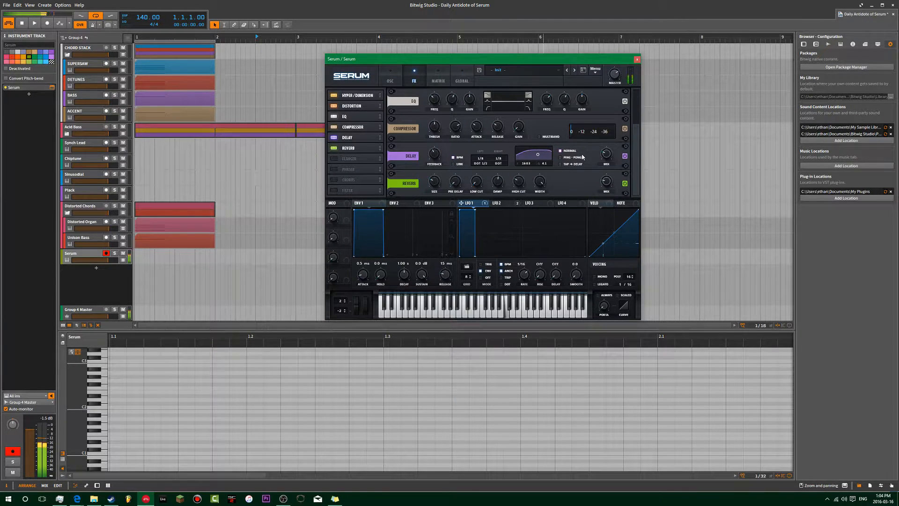
A/B the Chiptune reference against the Serum track, viewing the new patch's oscillators
click(90, 158)
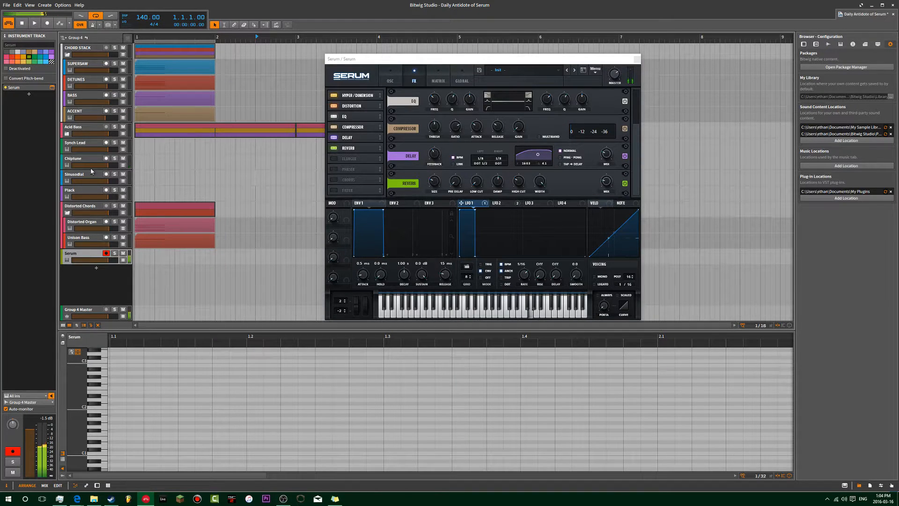
click(90, 253)
click(389, 78)
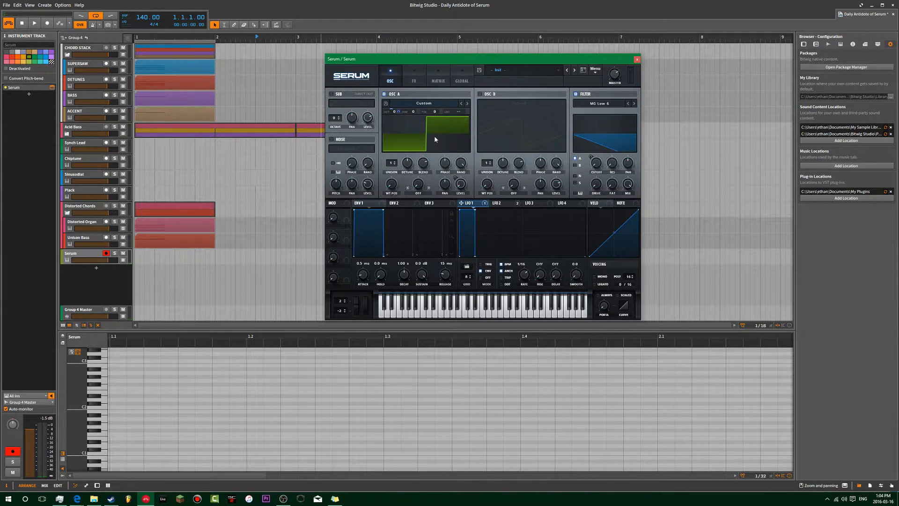
mouse_move(395, 113)
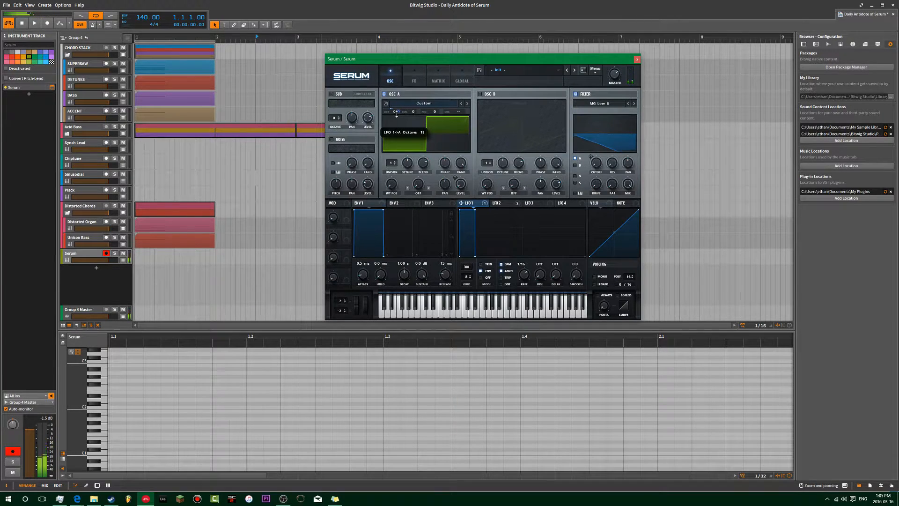
click(85, 159)
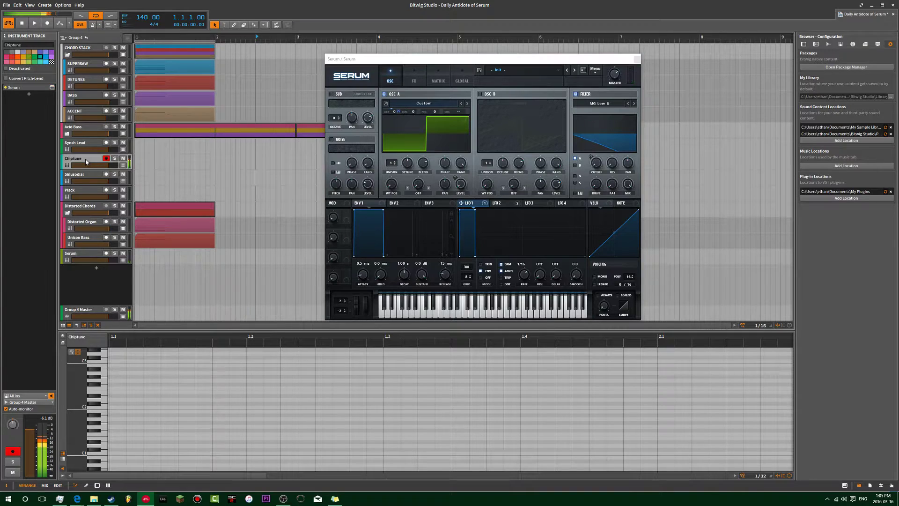
click(83, 253)
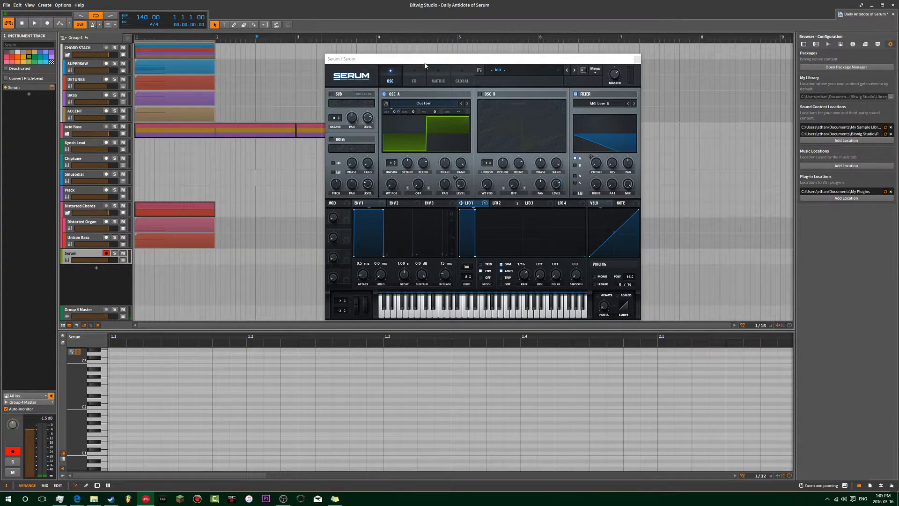
On the Serum FX page, toggle the EQ module off and back on to check the chain
drag(390, 59, 352, 59)
click(373, 80)
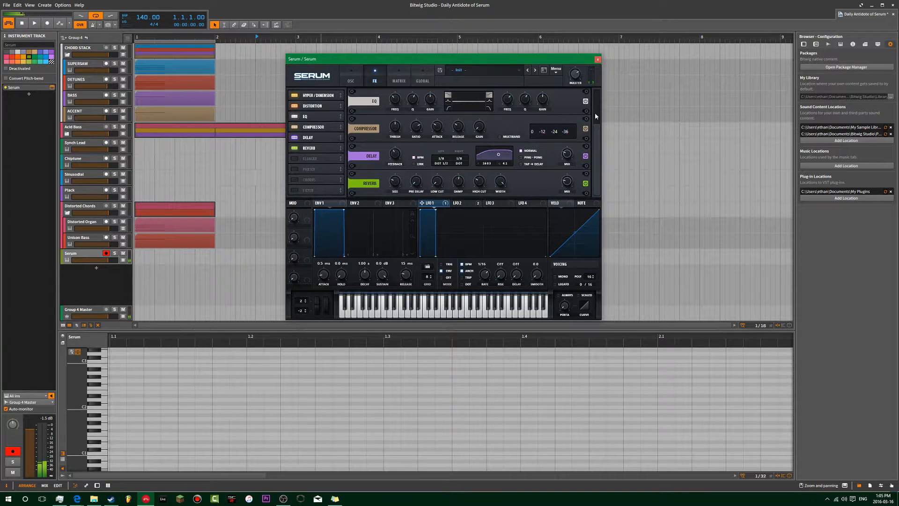
scroll(502, 140, up, 2)
scroll(502, 166, up, 2)
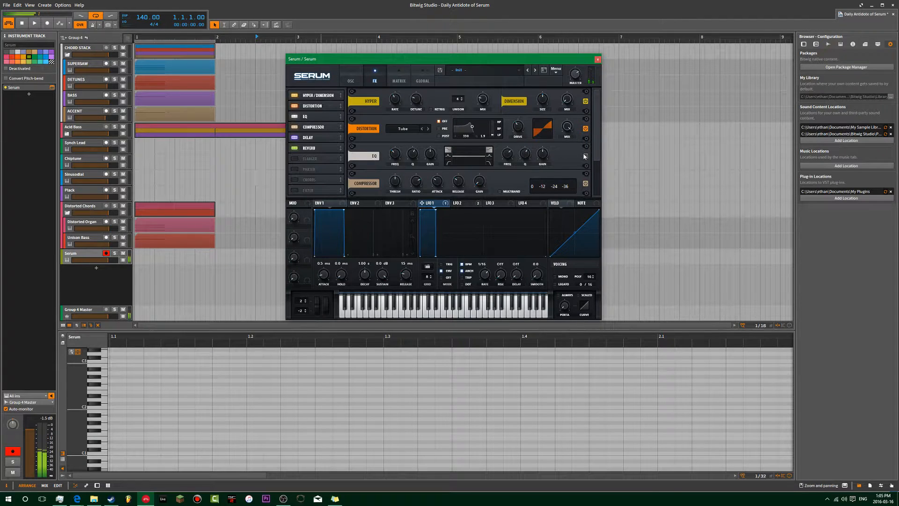
click(295, 116)
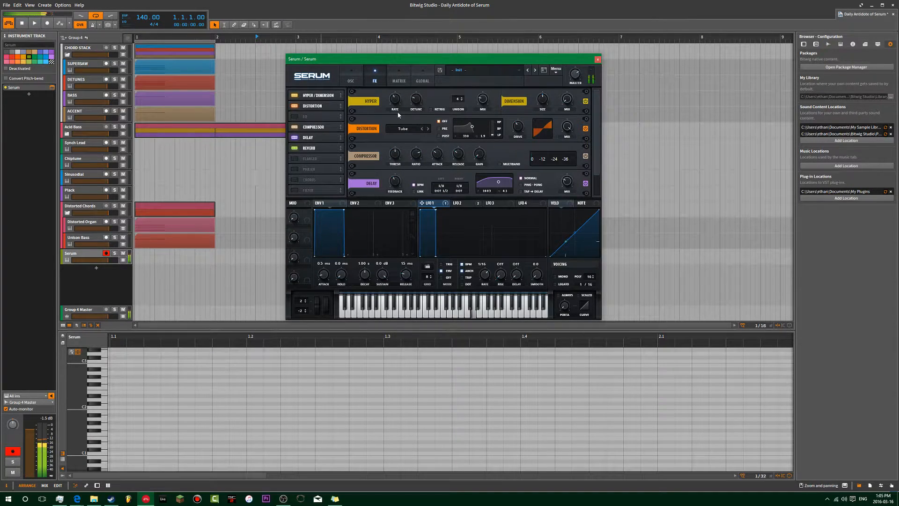
click(296, 117)
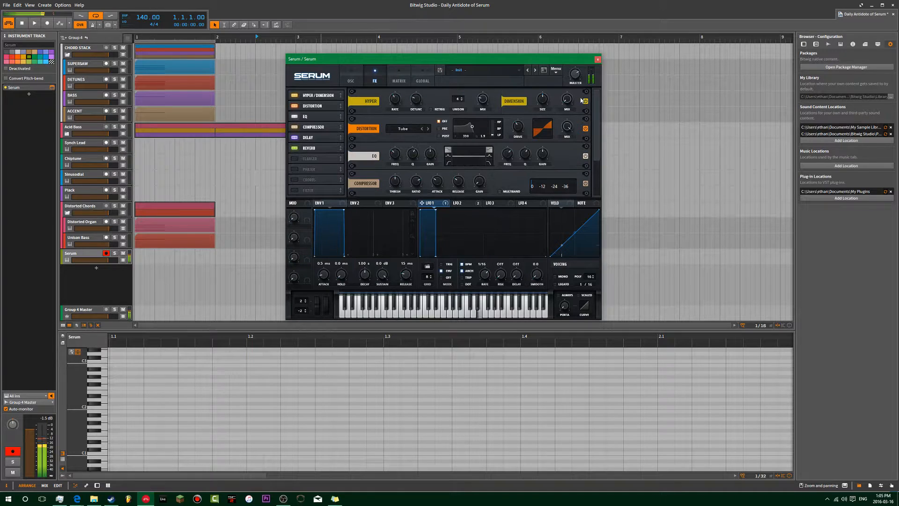
scroll(599, 118, up, 1)
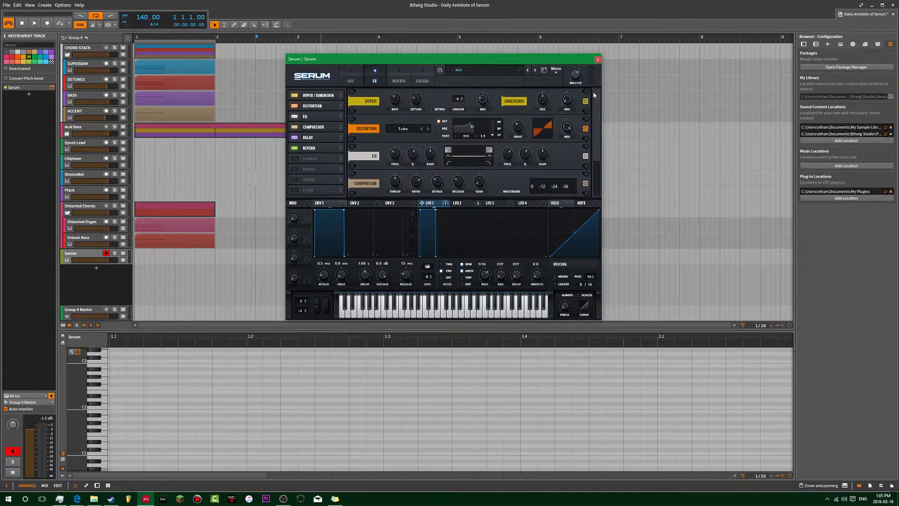
click(293, 116)
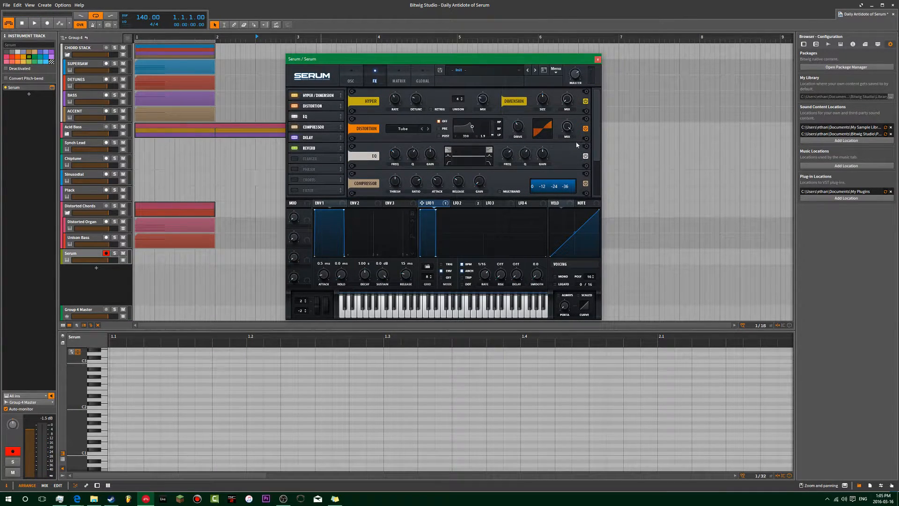
scroll(584, 144, down, 2)
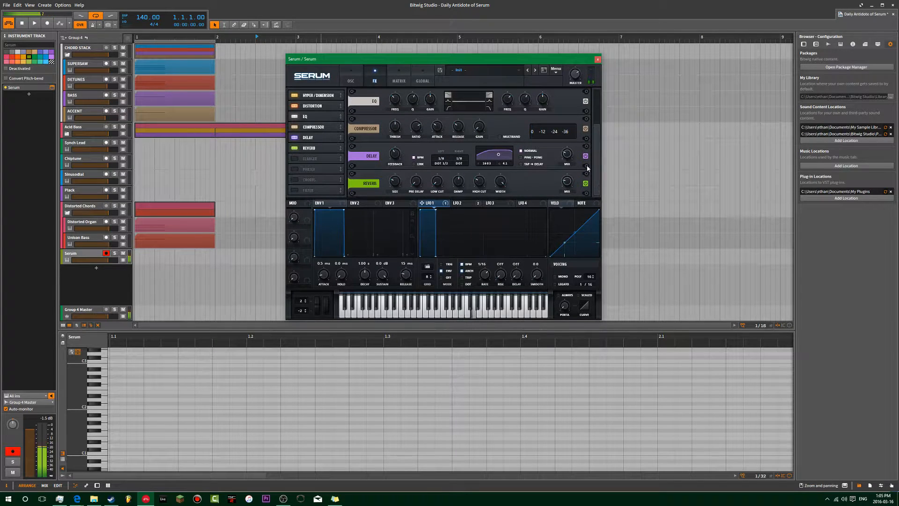
Close Serum and add a new instrument track loaded with Massive below it
click(598, 59)
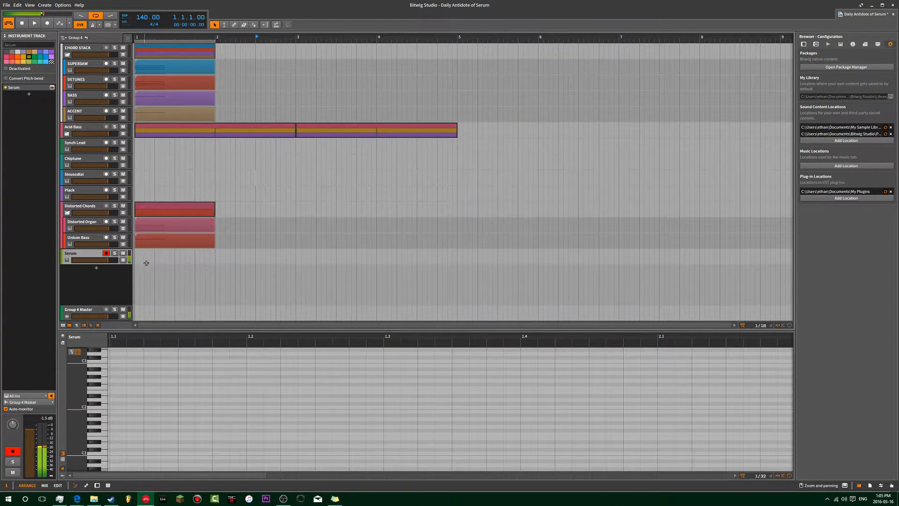
click(96, 268)
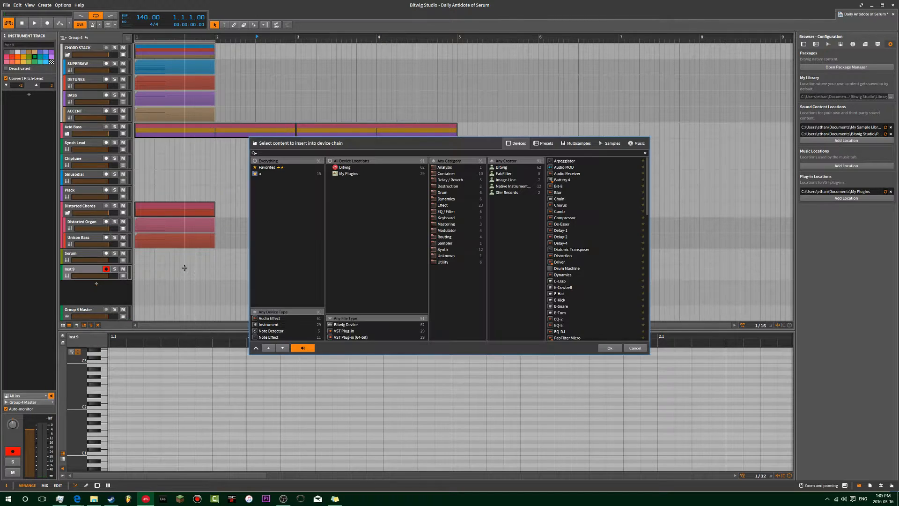
text(,as)
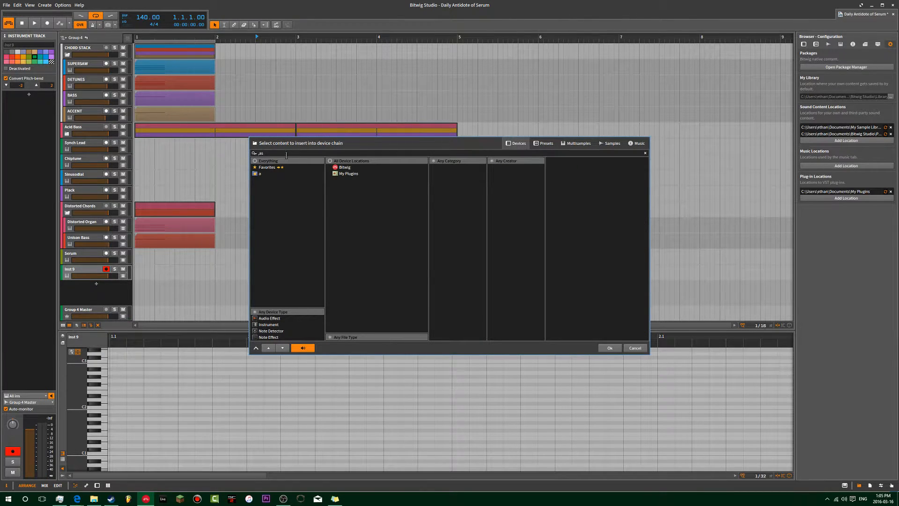
text(emas)
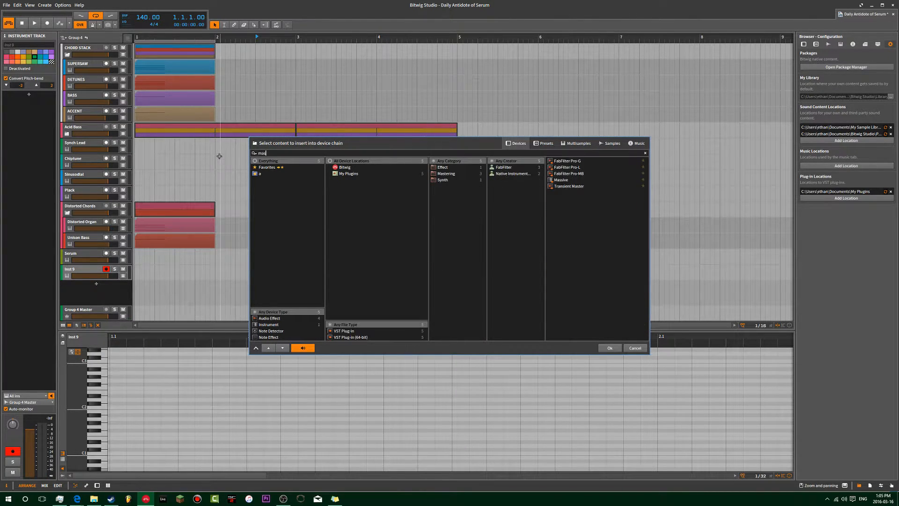
double_click(560, 179)
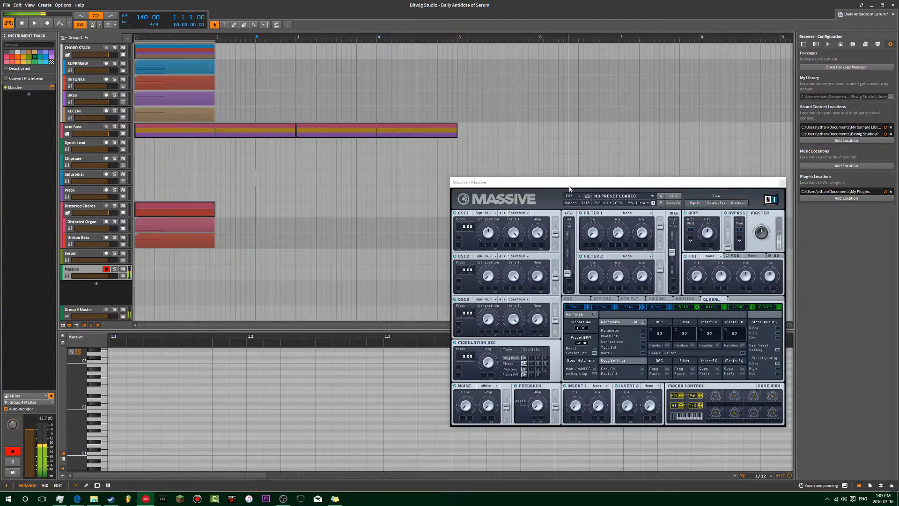
Reset Massive to a blank New Sound and set the first effect to Reverb
drag(569, 179, 383, 90)
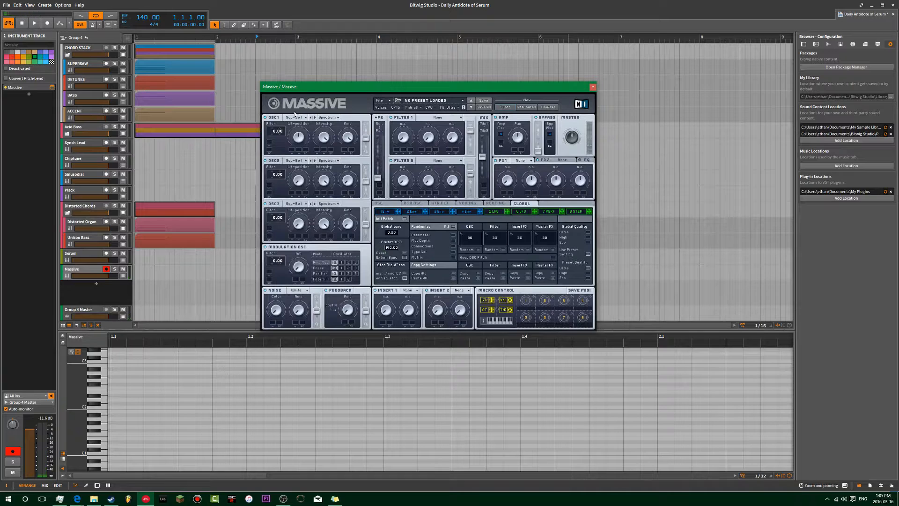
click(389, 102)
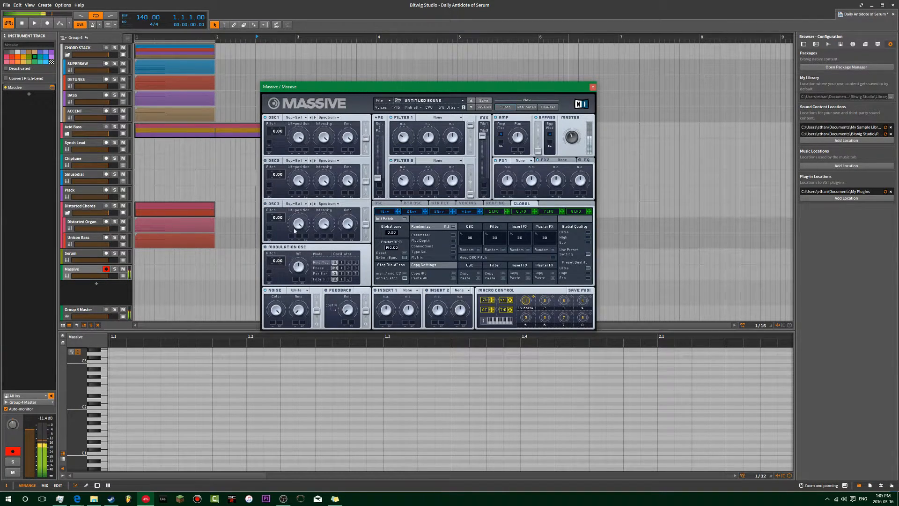
drag(432, 87, 416, 82)
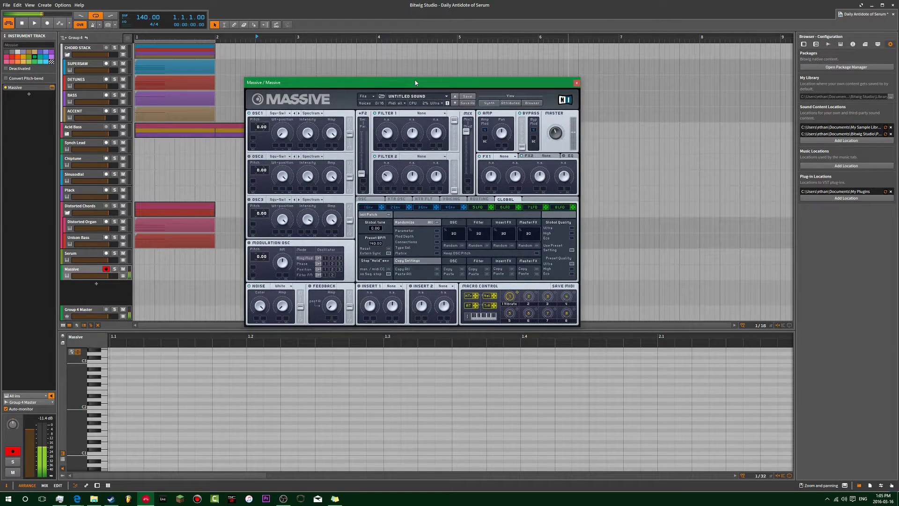
click(512, 158)
click(515, 169)
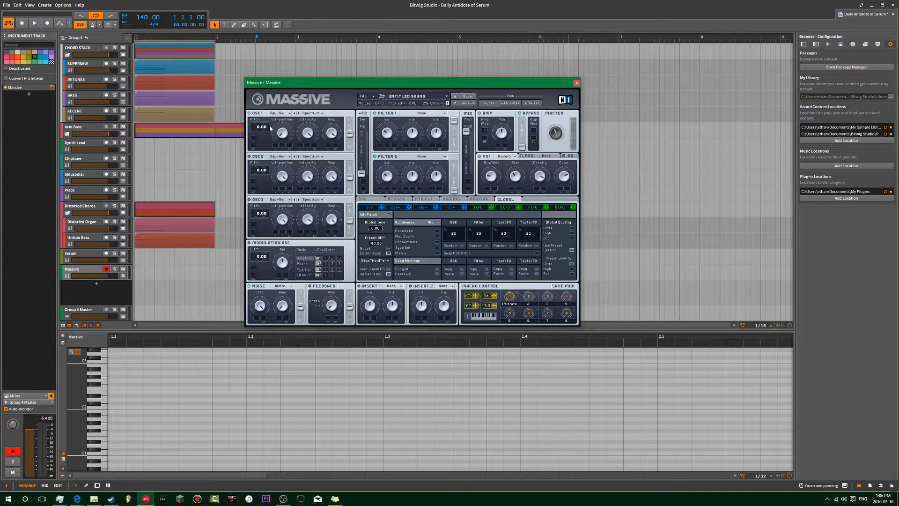
Turn modulator 5 into a Stepper and route it to oscillator 1 pitch
click(476, 207)
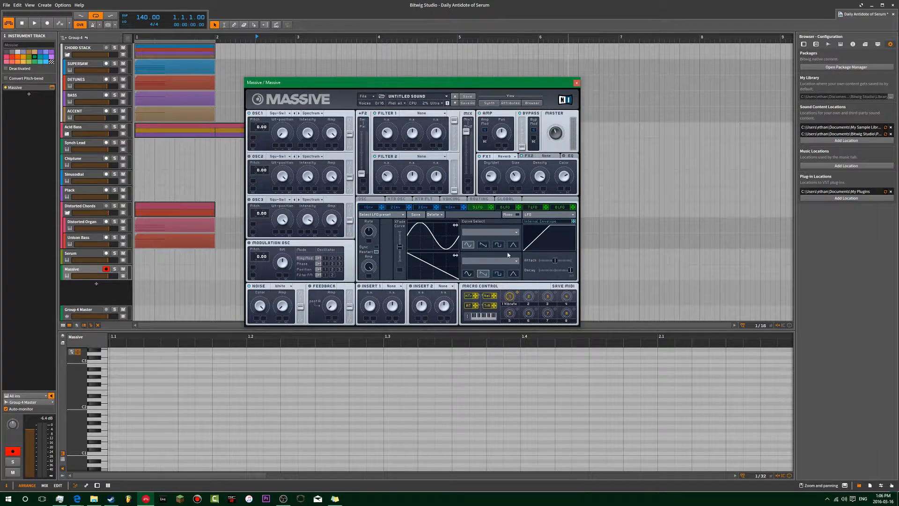
click(535, 216)
click(485, 209)
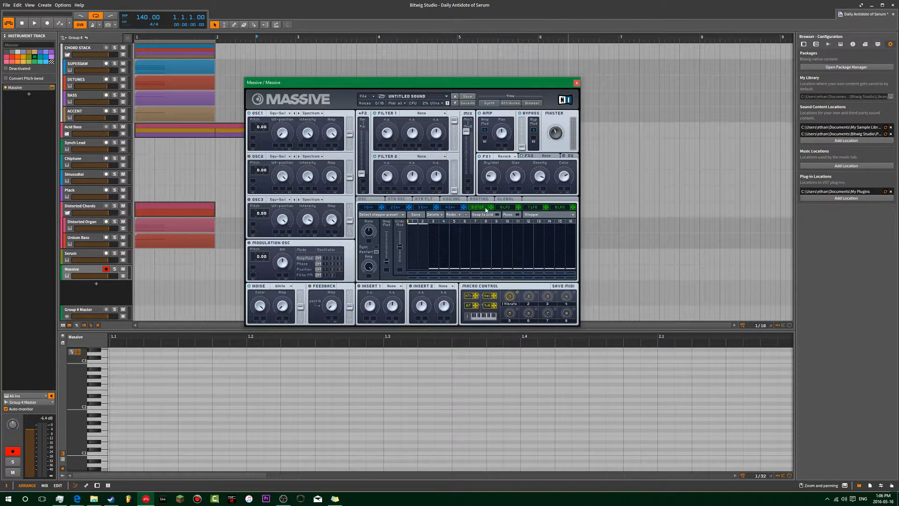
click(257, 140)
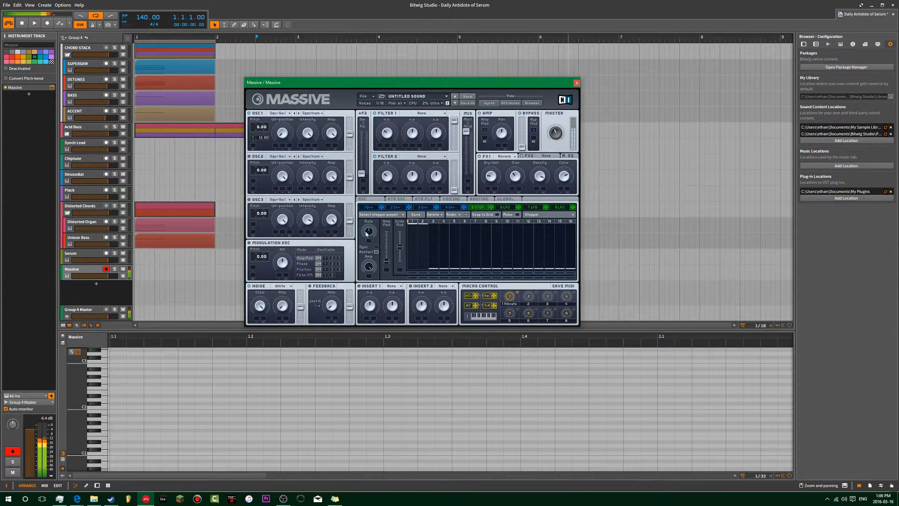
Lower stepper steps 2-3, then reshape envelope 4's decay and sustain into a decaying tail
click(425, 235)
click(450, 207)
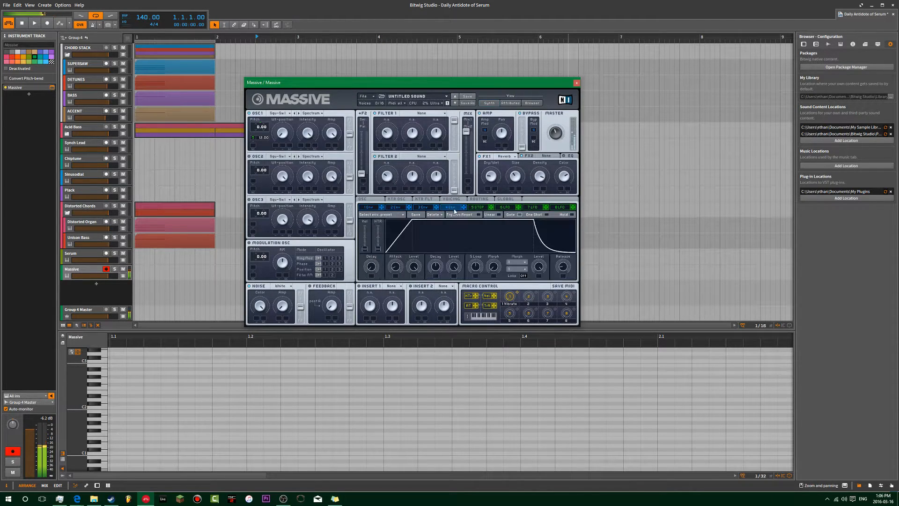
mouse_move(436, 267)
mouse_down()
mouse_move(432, 281)
mouse_move(394, 278)
mouse_up()
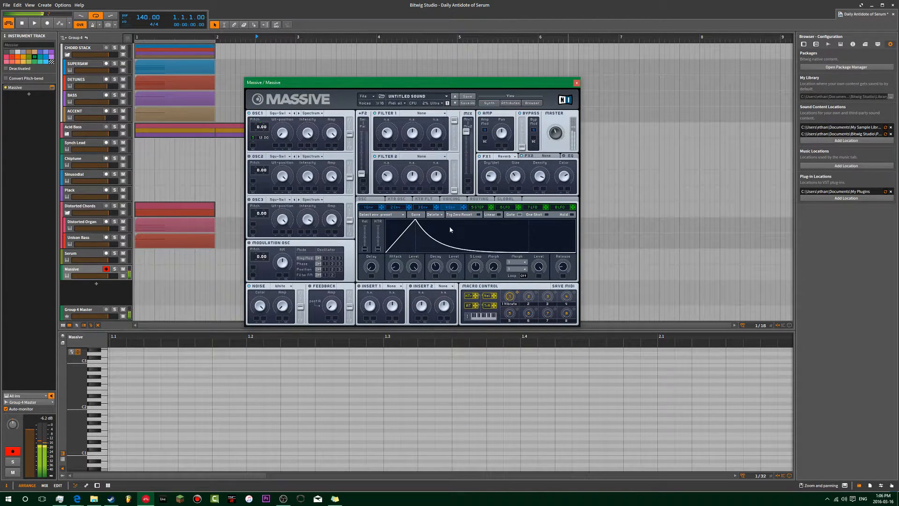
drag(454, 267, 453, 232)
mouse_move(454, 267)
mouse_down()
mouse_move(481, 262)
mouse_move(482, 239)
mouse_up()
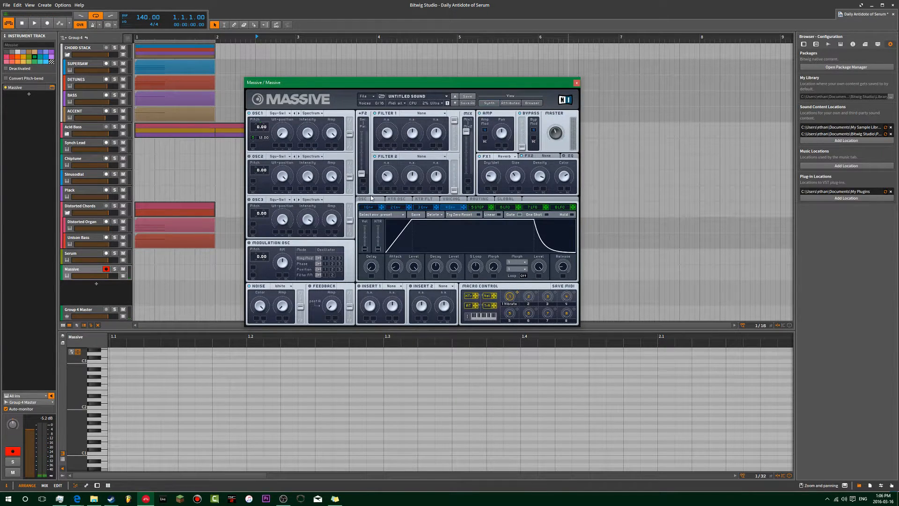
click(381, 204)
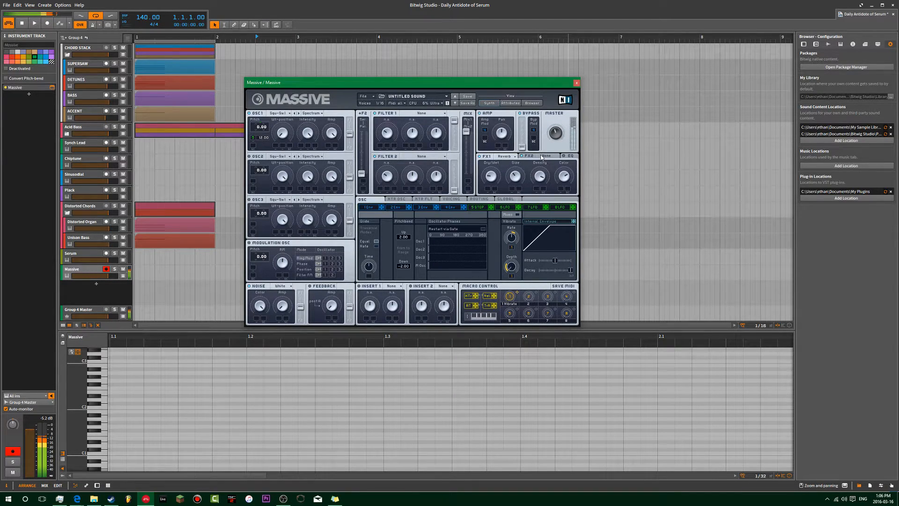
Set FX1 to Brauner Tube distortion and FX2 to Reverb in Massive
click(505, 161)
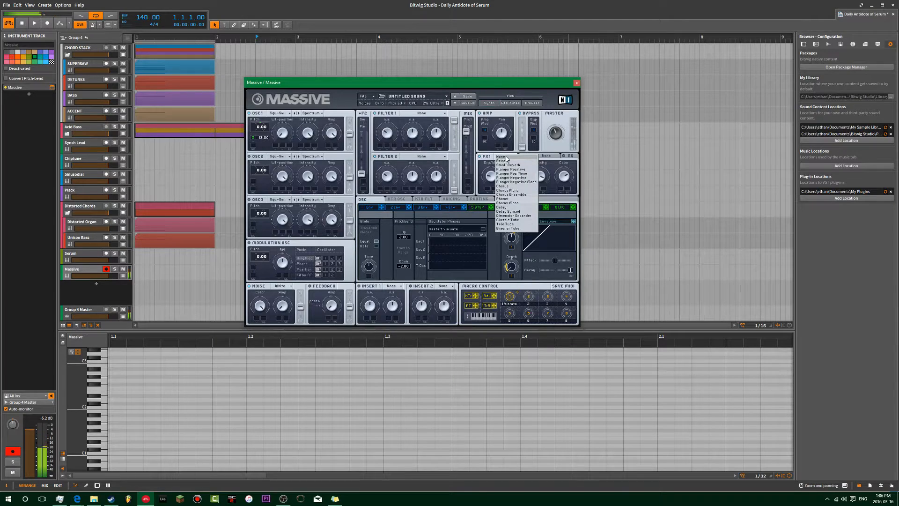
click(507, 162)
click(521, 228)
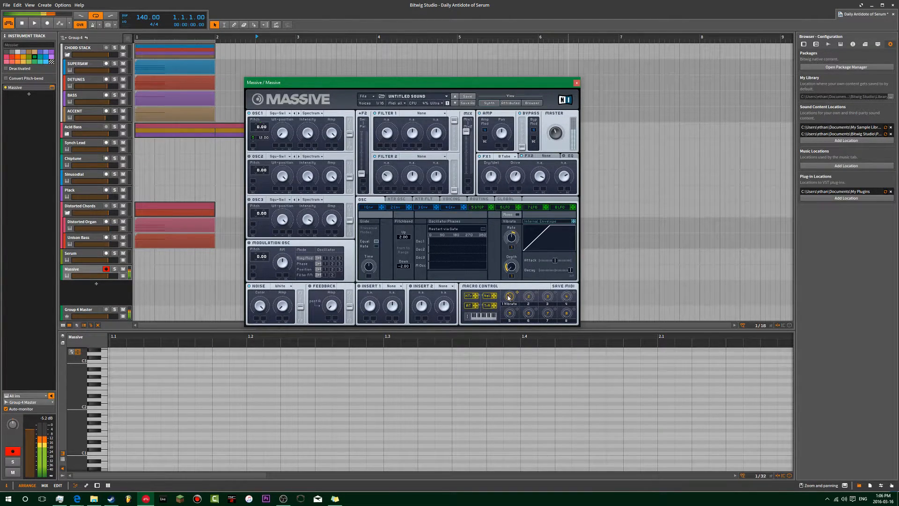
click(538, 157)
click(556, 168)
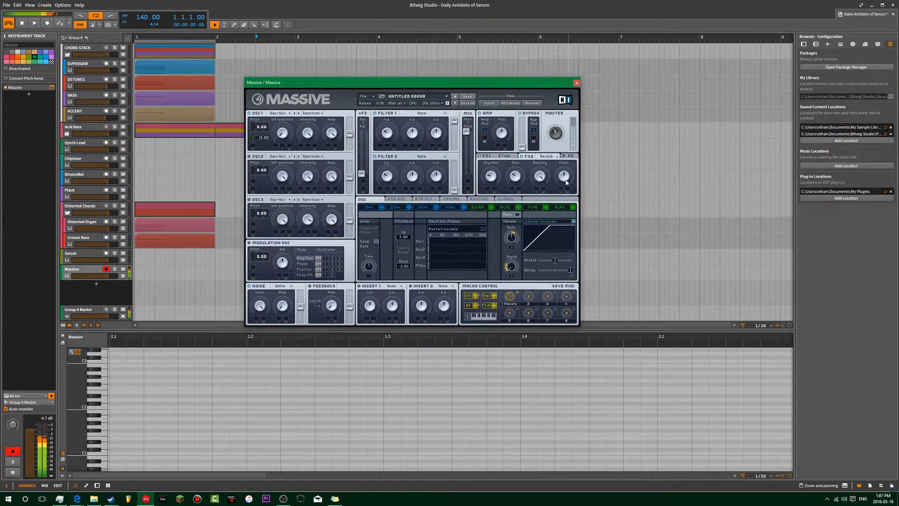
click(498, 156)
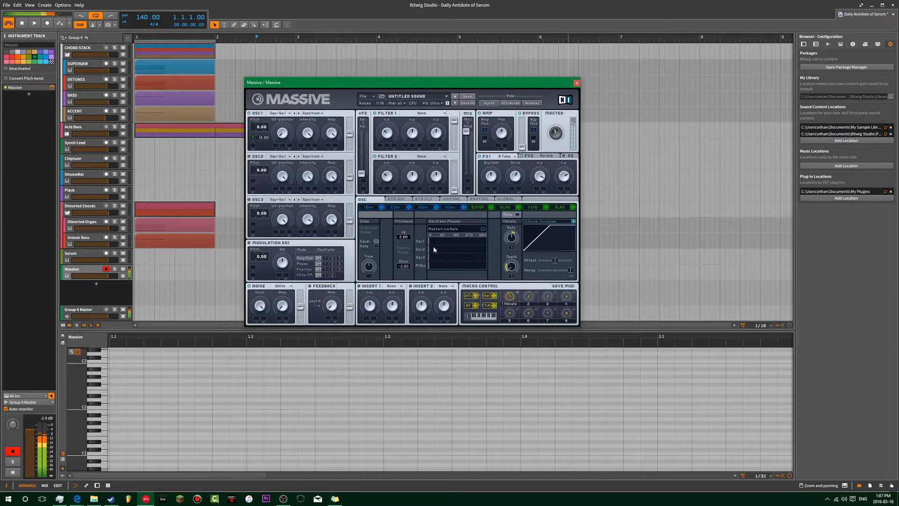
Review the routing page and stepper pattern, then switch to editing envelope 1
click(478, 200)
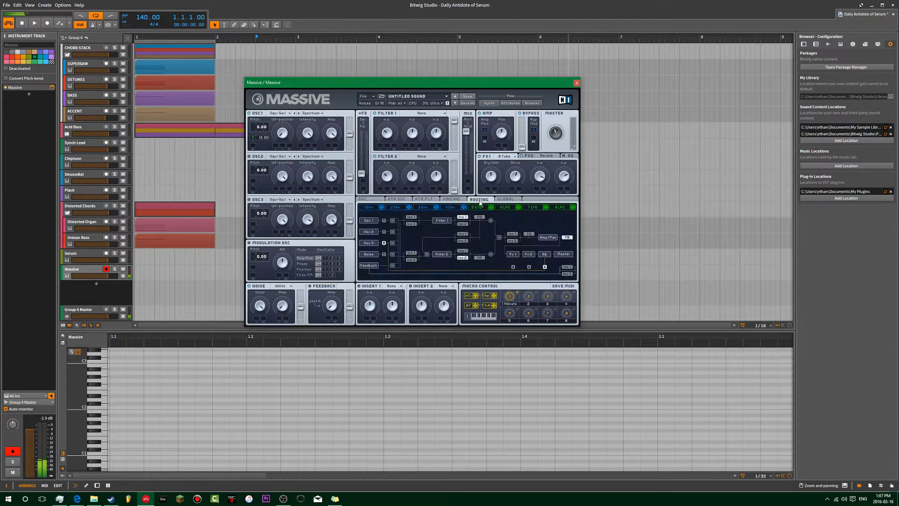
click(364, 200)
click(487, 208)
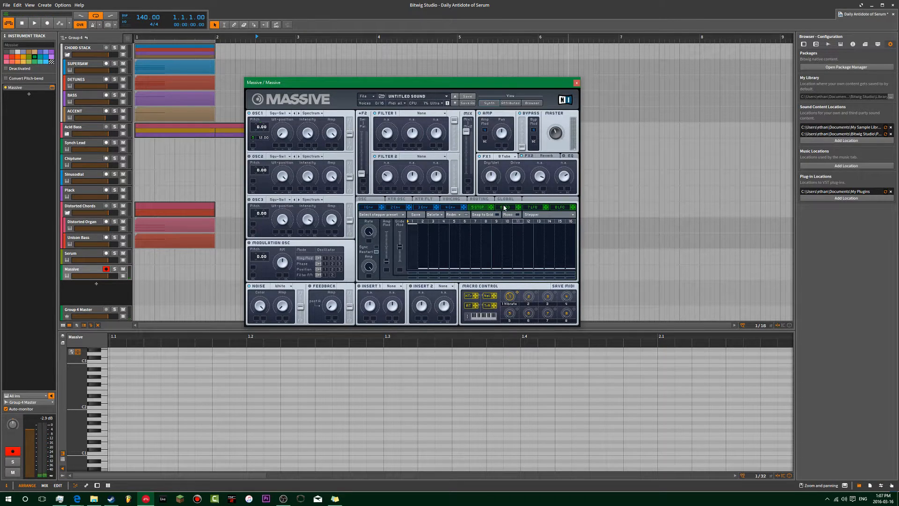
click(457, 206)
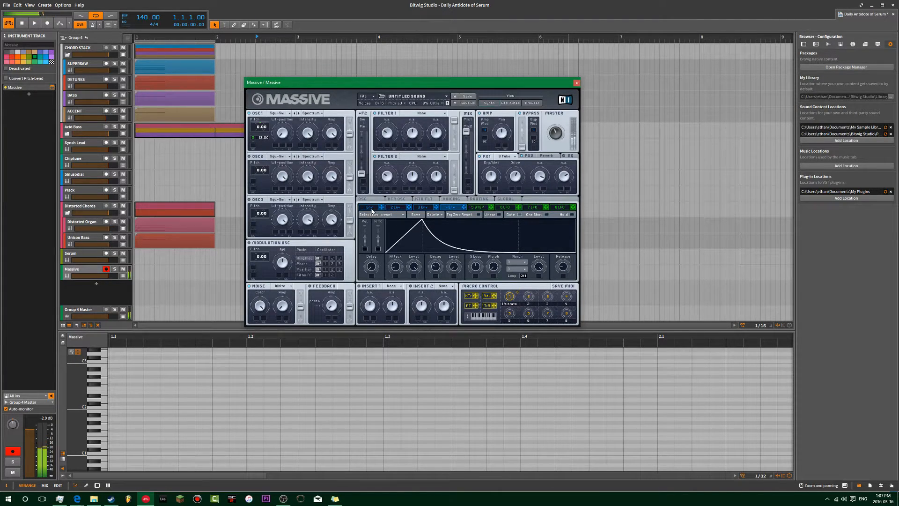
click(372, 208)
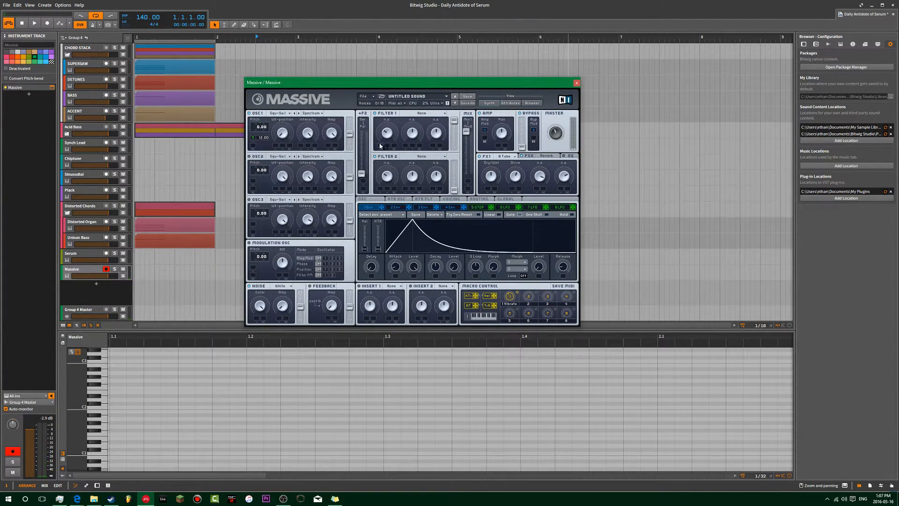
Set filter 1 to Scream, then inspect the reverb controls and envelope 4's curve
click(420, 113)
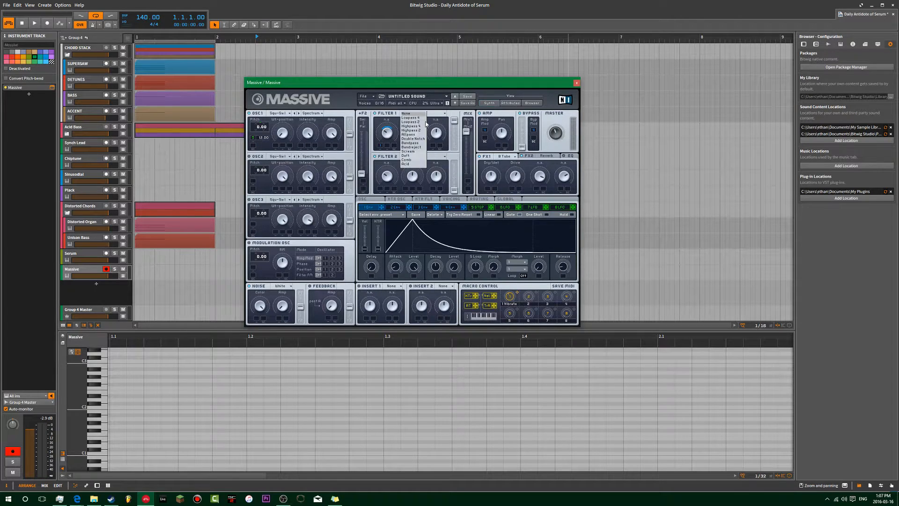
click(410, 150)
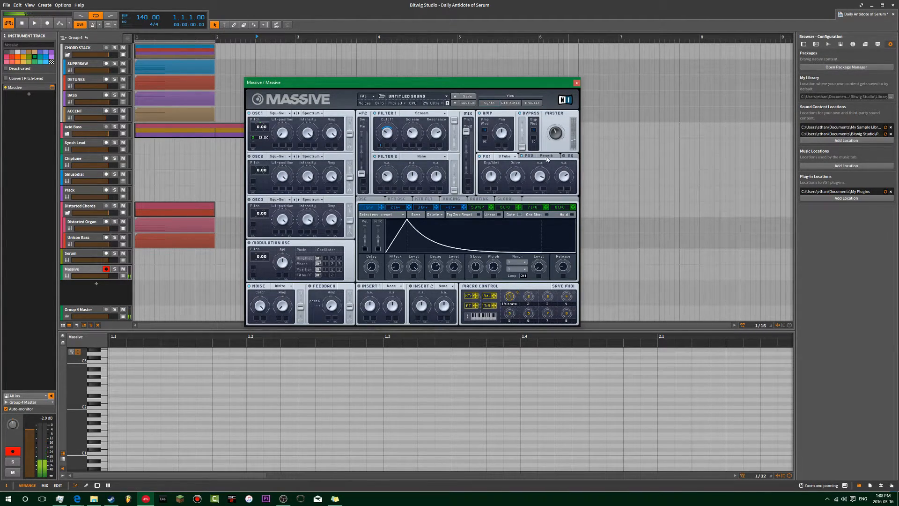
click(533, 156)
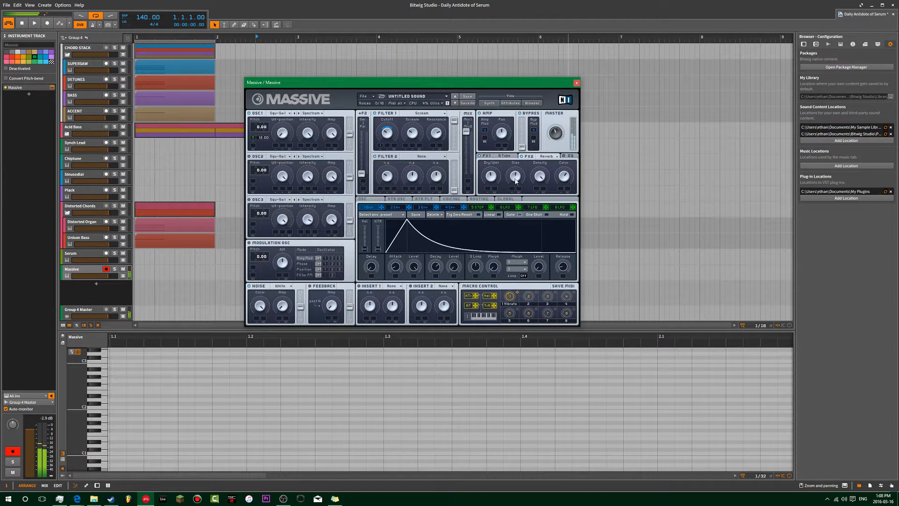
click(449, 209)
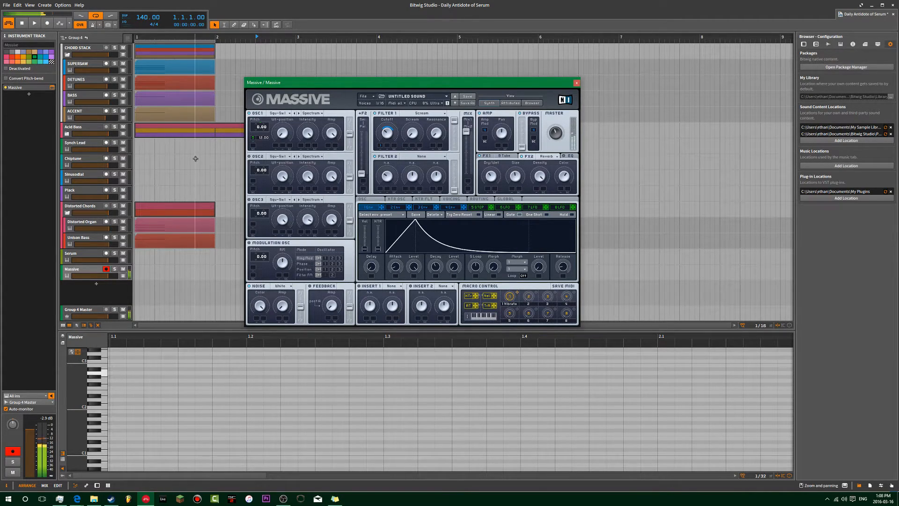
click(80, 160)
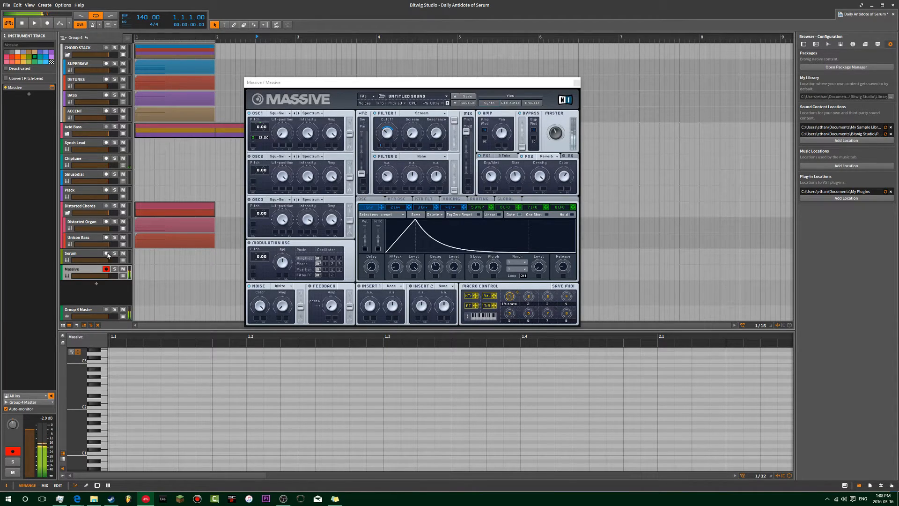
click(502, 177)
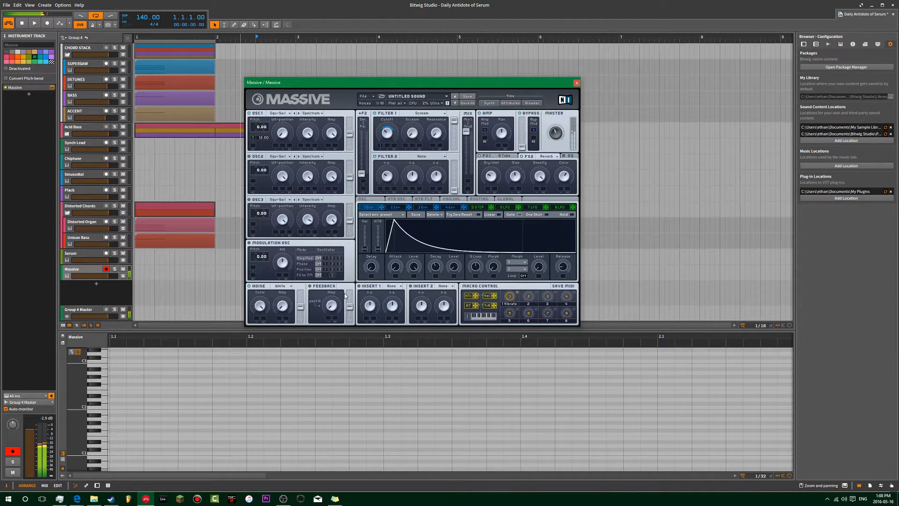
Try raising the envelope delay and attack, then reset both back to zero
drag(369, 271, 371, 253)
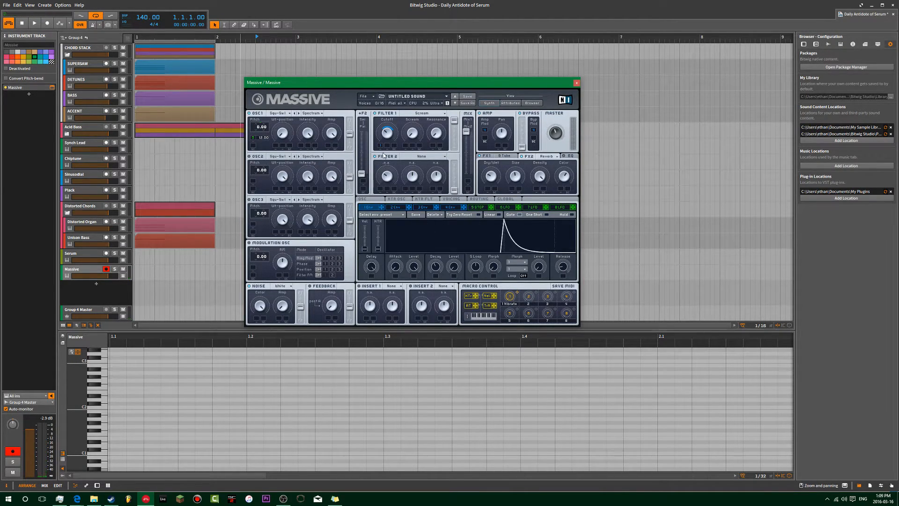
double_click(370, 267)
drag(392, 270, 398, 254)
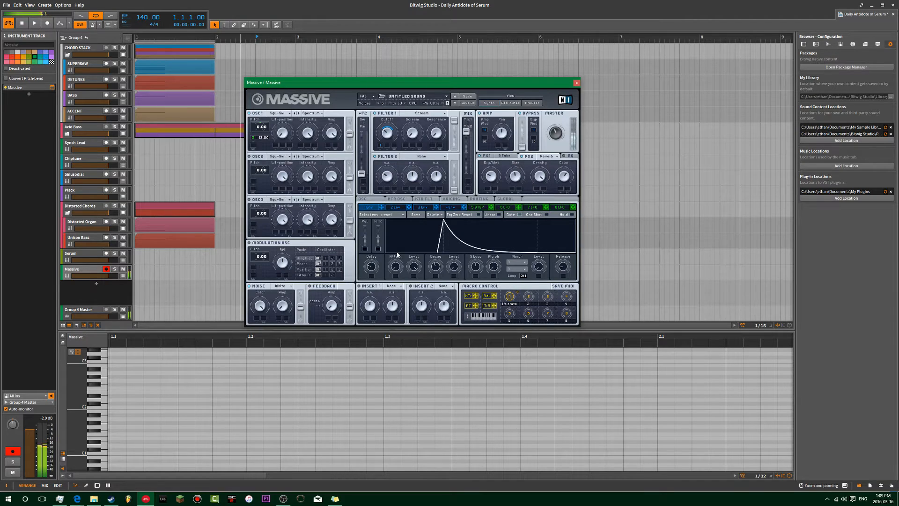
double_click(395, 266)
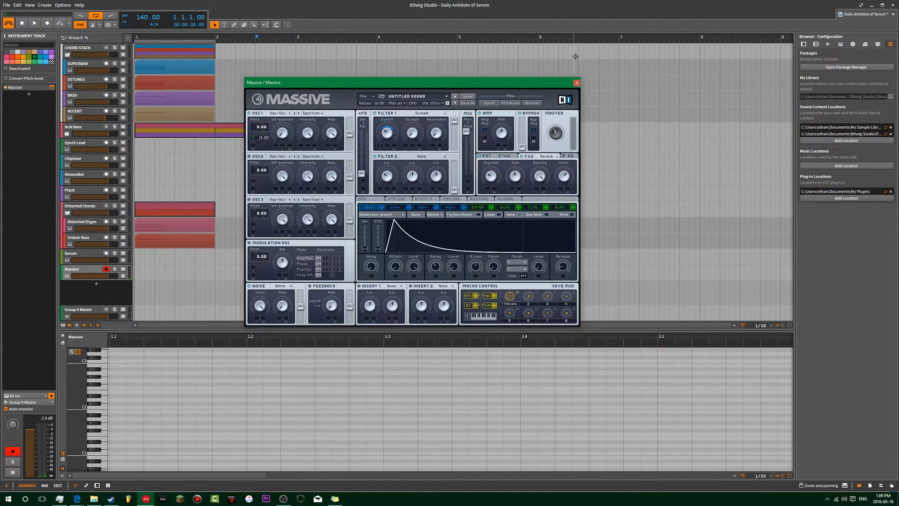
Show the step sequencer and then the first effect's drive controls
drag(563, 82, 632, 71)
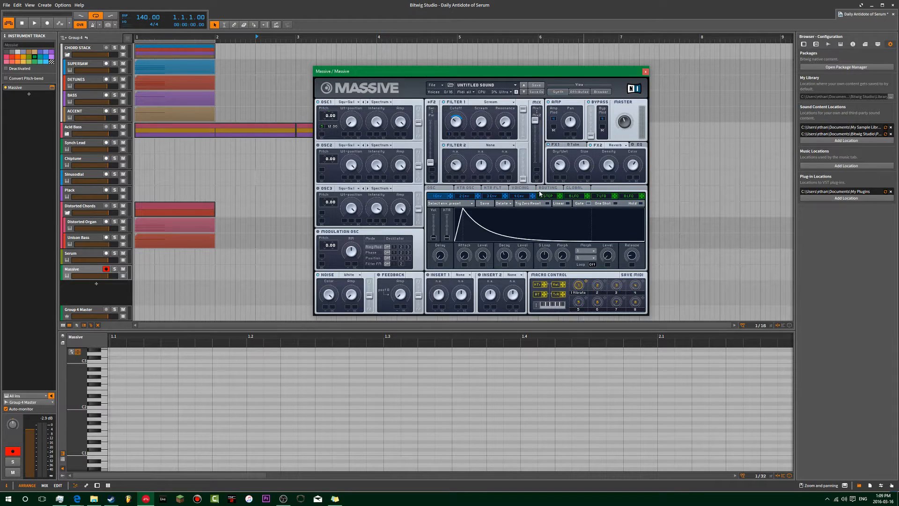
click(547, 195)
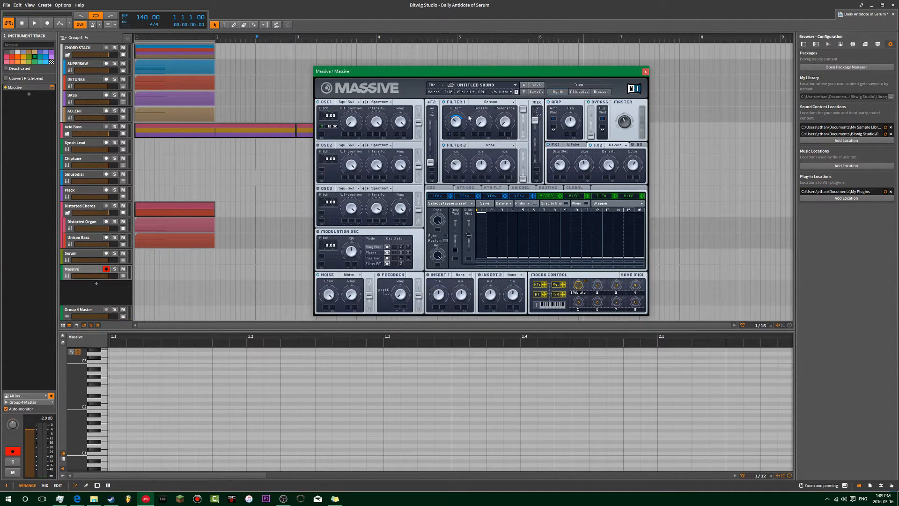
drag(537, 74, 486, 68)
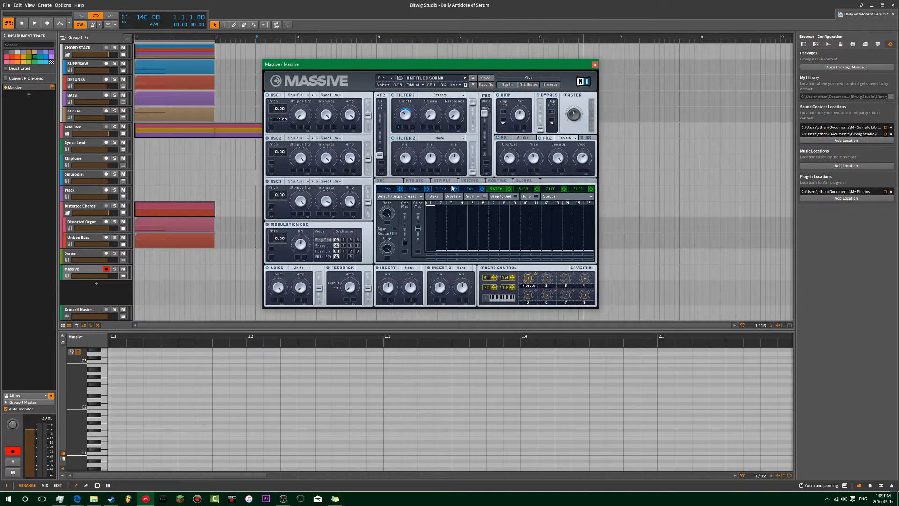
click(498, 140)
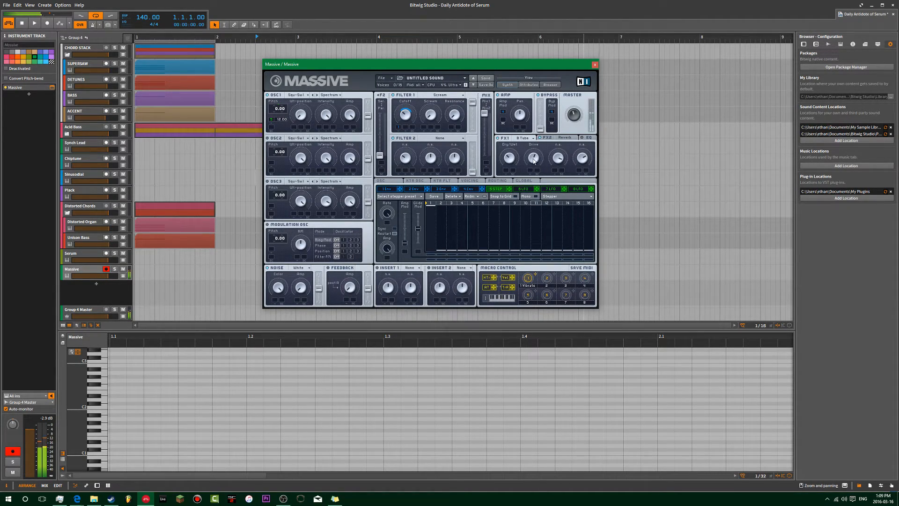
Close Massive and add a new instrument track loaded with IL Harmor
click(598, 66)
double_click(98, 284)
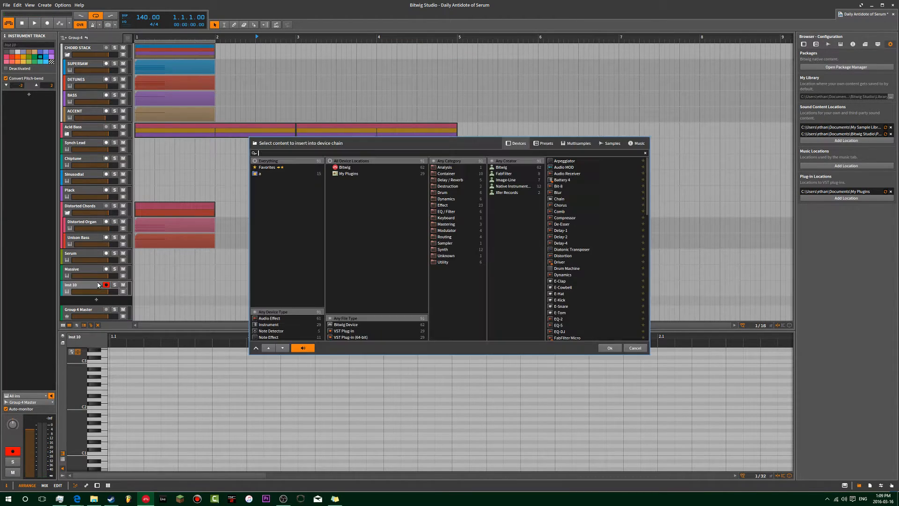
text(har)
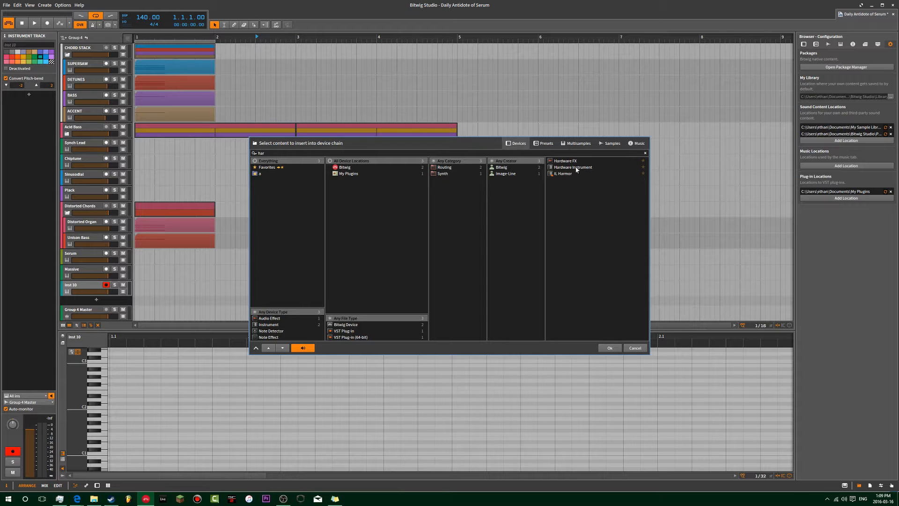
double_click(567, 174)
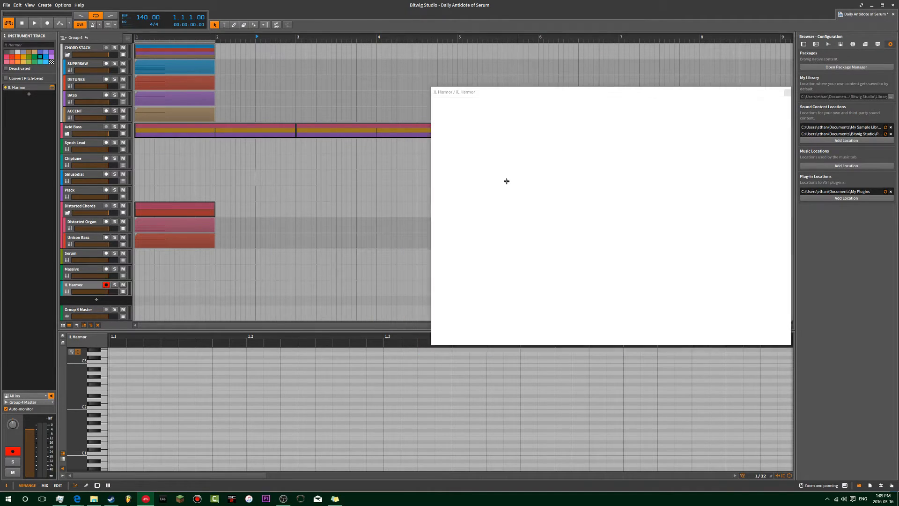
drag(611, 91, 444, 91)
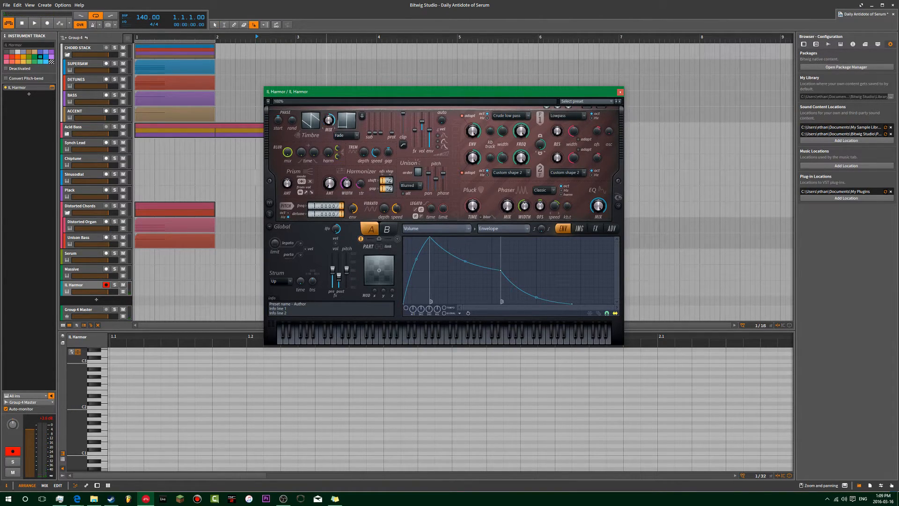
Arrange the Harmor window and select Pitch as the envelope target
drag(357, 92, 277, 96)
drag(541, 211, 618, 211)
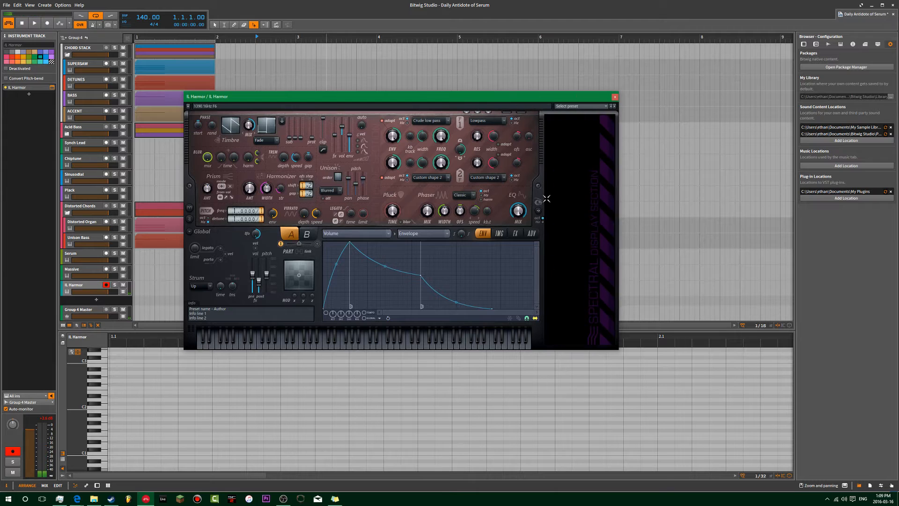
drag(489, 96, 519, 53)
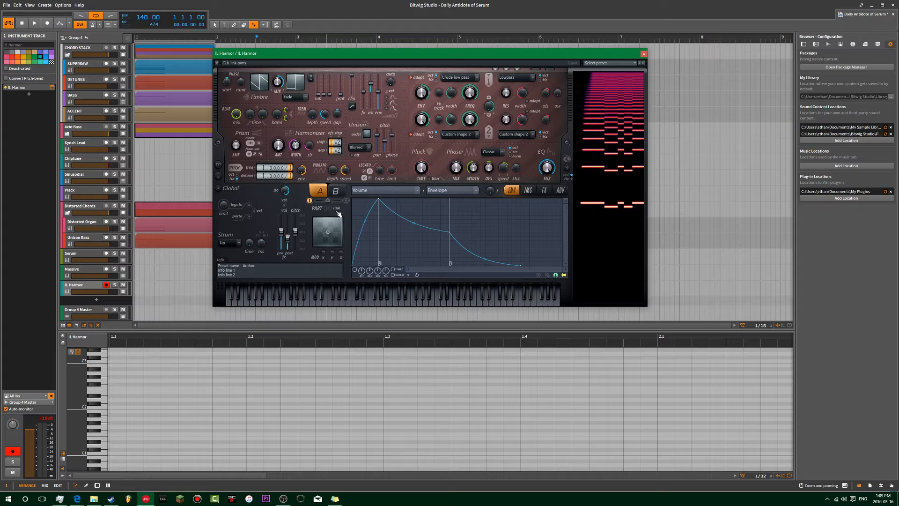
click(358, 191)
click(281, 184)
click(288, 184)
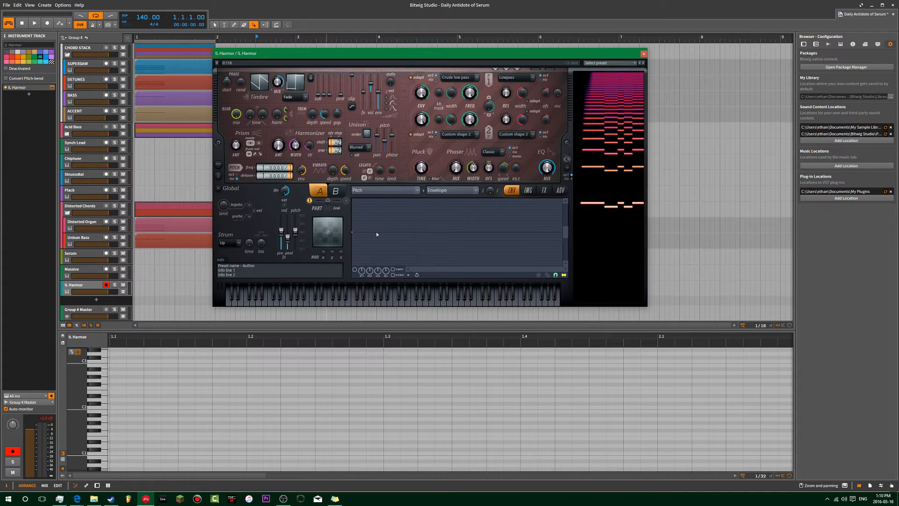
Shape the pitch envelope into a high initial step dropping to the bottom, and enable it
mouse_move(379, 233)
mouse_down()
mouse_move(361, 235)
mouse_move(374, 241)
mouse_up()
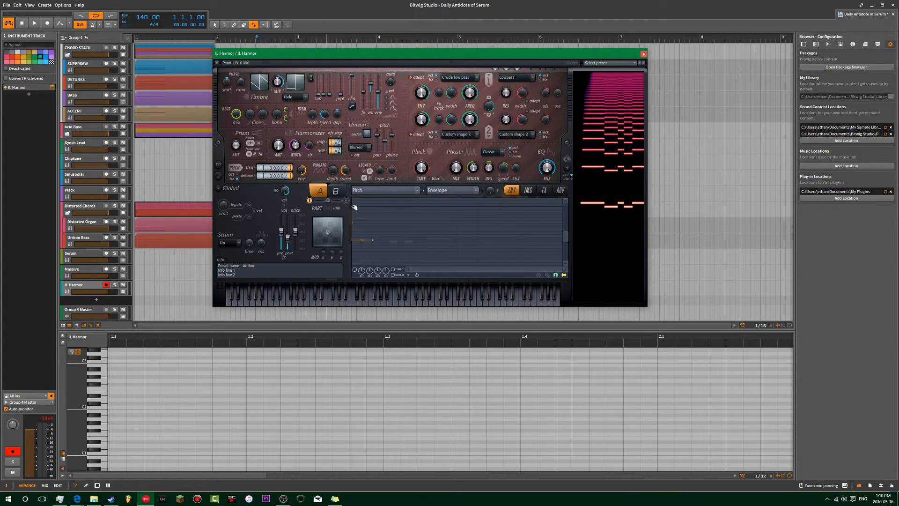
right_click(355, 243)
click(366, 251)
drag(373, 239, 372, 209)
right_click(373, 215)
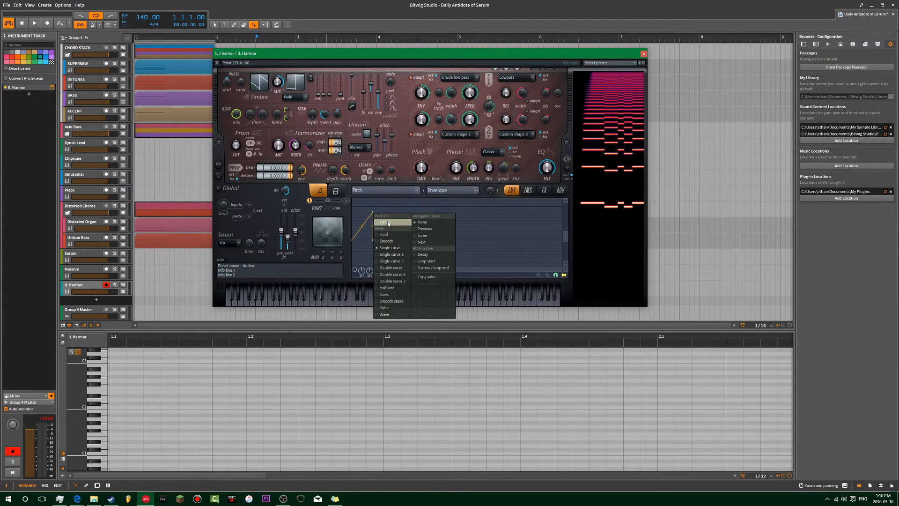
click(387, 223)
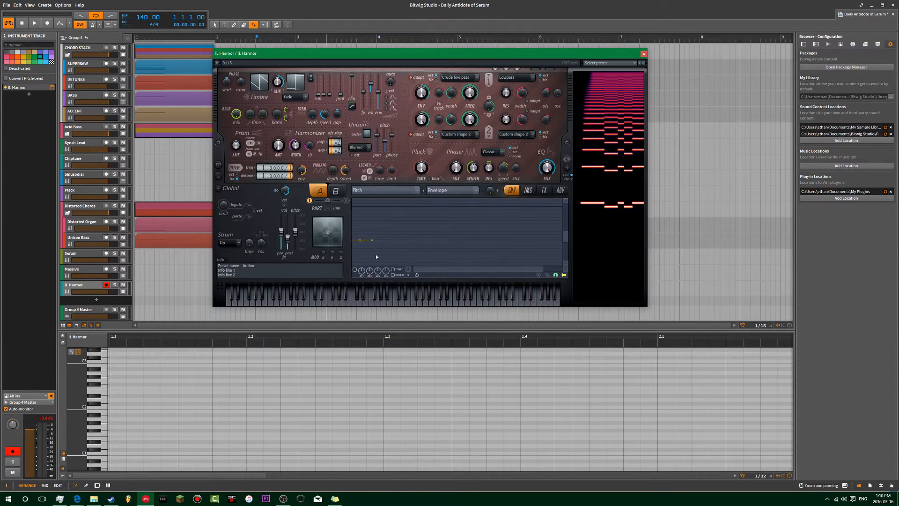
drag(373, 240, 386, 261)
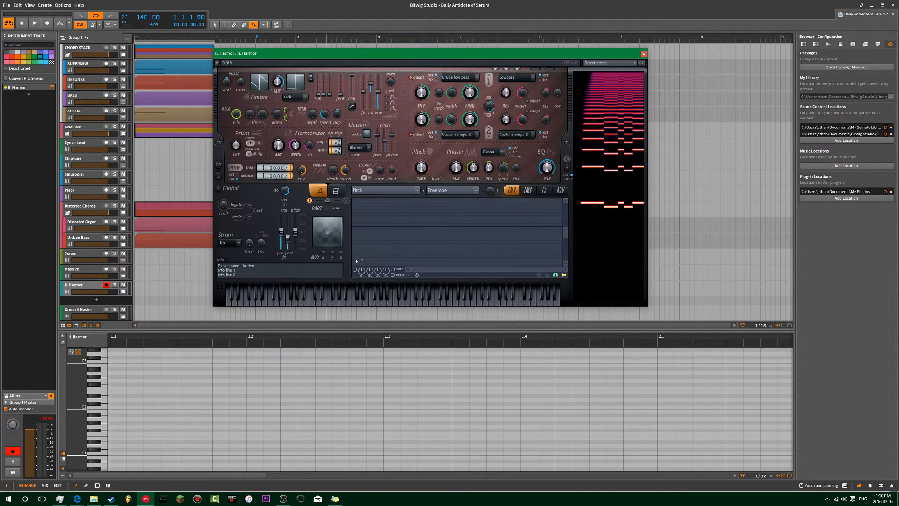
drag(355, 220, 352, 239)
scroll(395, 216, down, 3)
scroll(403, 241, up, 1)
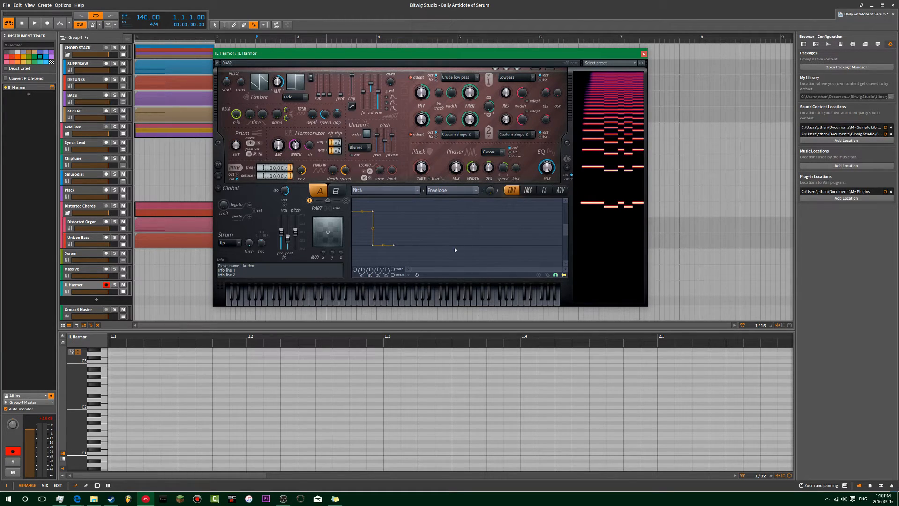
scroll(436, 248, down, 2)
click(355, 270)
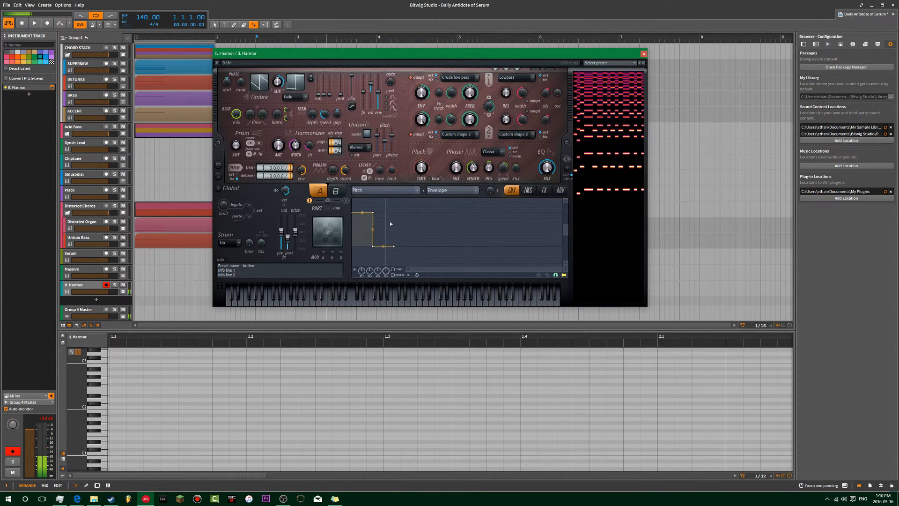
scroll(422, 228, up, 3)
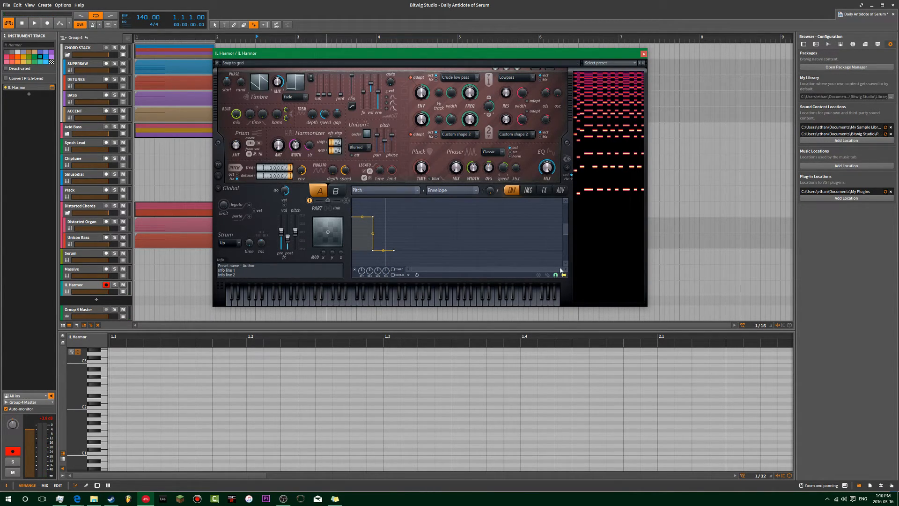
drag(562, 268, 414, 267)
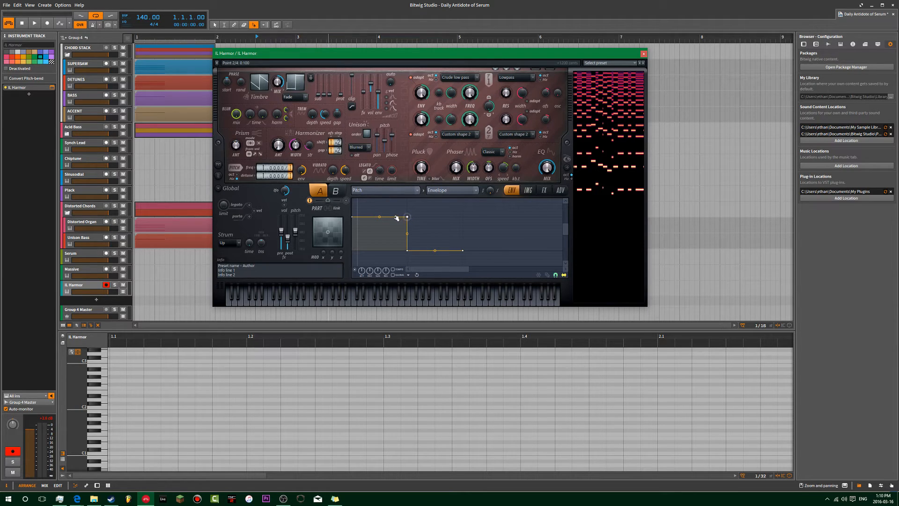
Shift the pitch step earlier and shorten the envelope's end, checking the point options
drag(408, 217, 409, 220)
drag(408, 220, 369, 219)
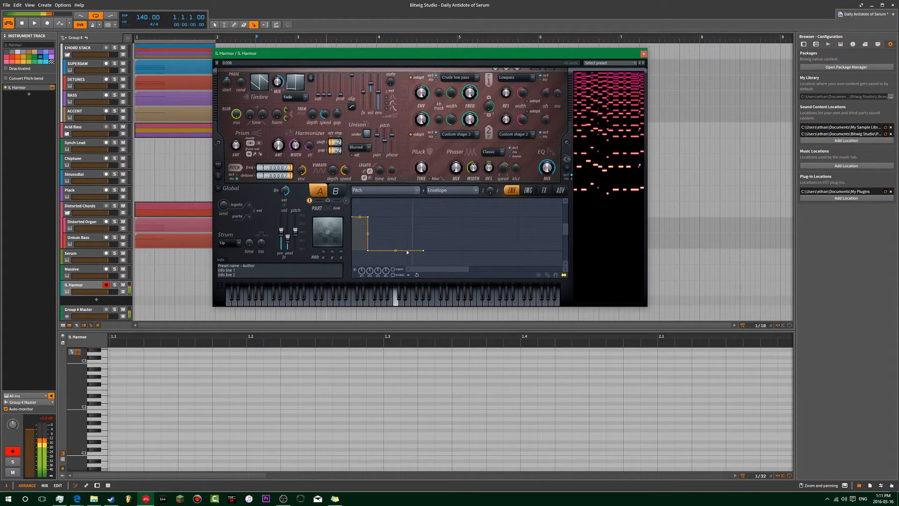
drag(424, 250, 410, 250)
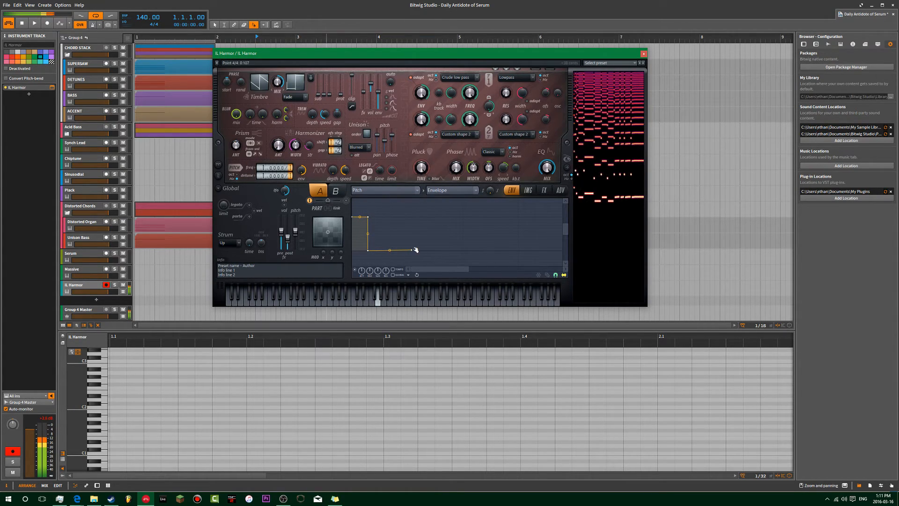
drag(411, 250, 407, 250)
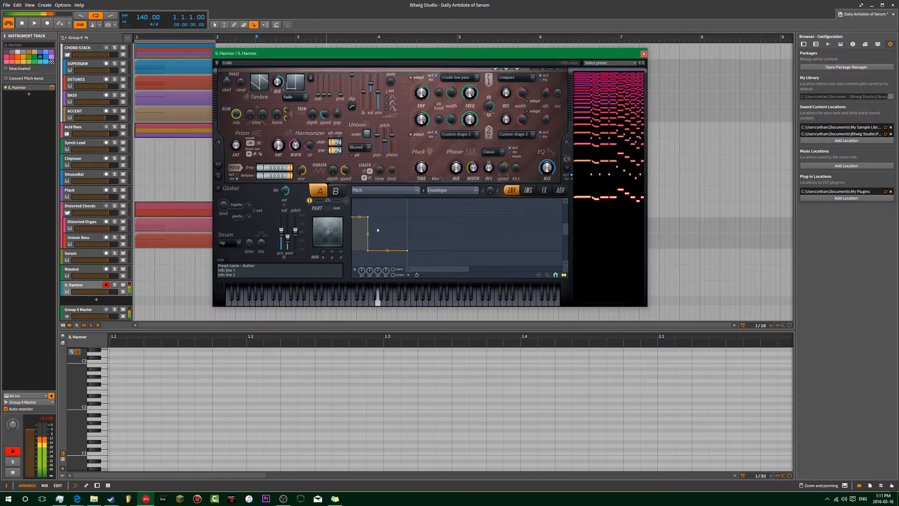
right_click(353, 217)
click(360, 215)
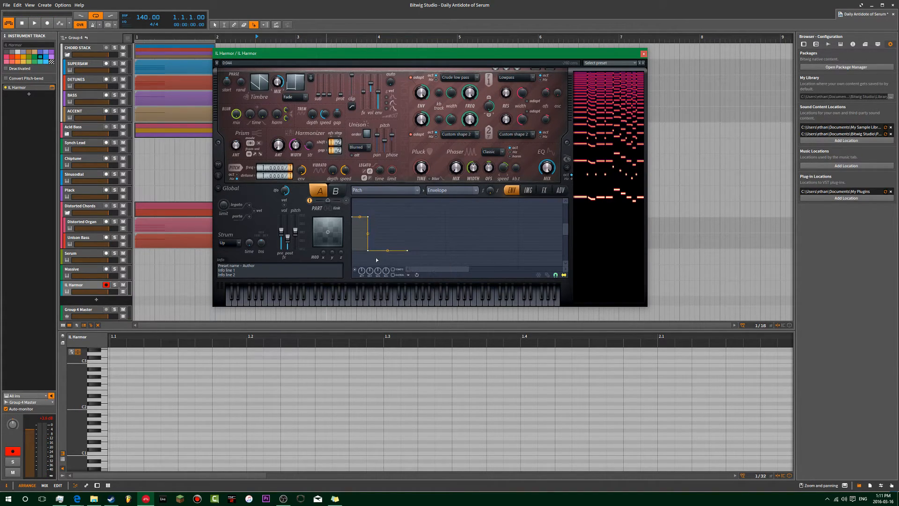
right_click(406, 250)
click(396, 253)
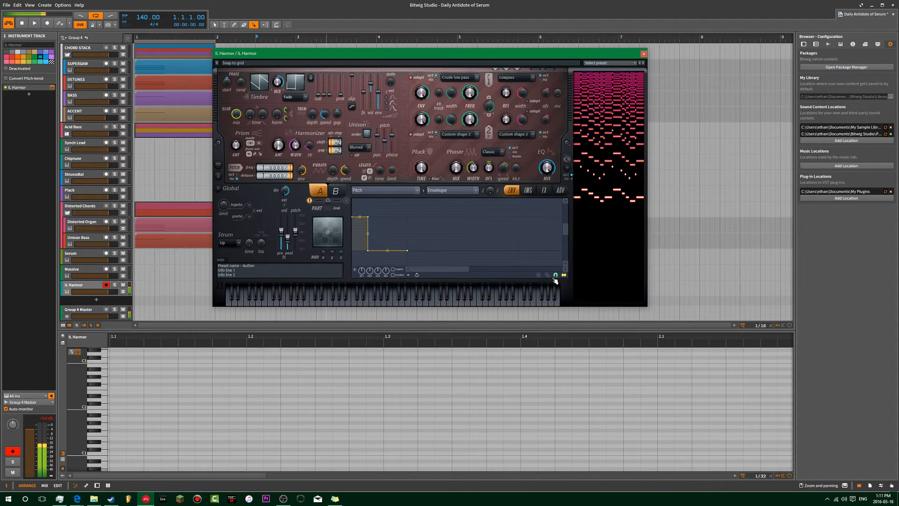
click(83, 160)
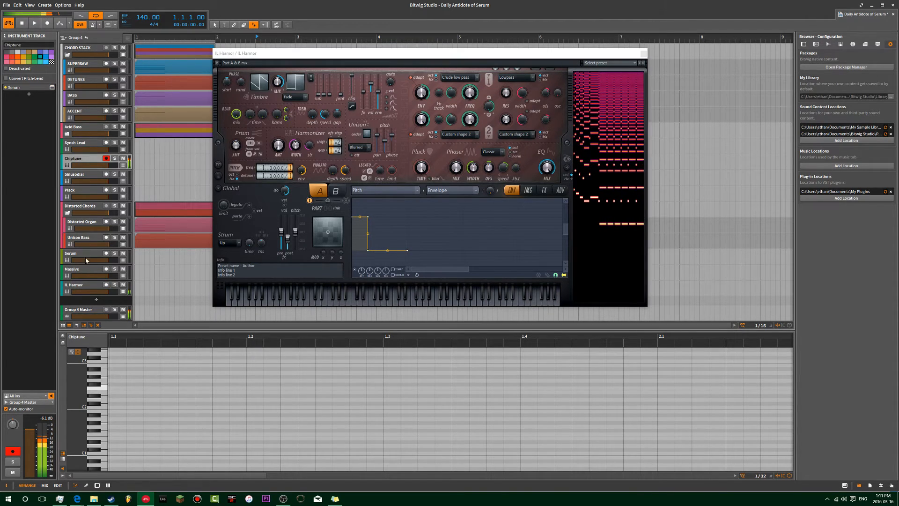
click(85, 284)
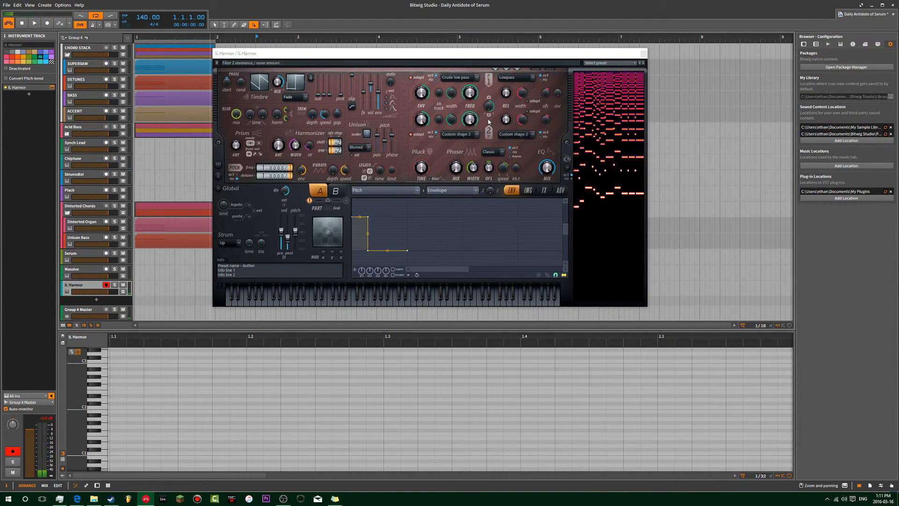
Edit filter 1 frequency's envelope into a short concave decaying curve
right_click(471, 93)
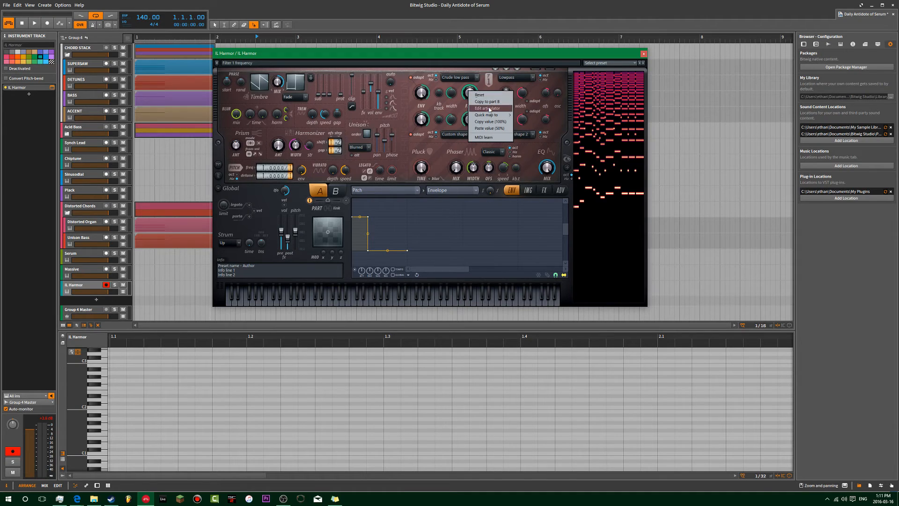
click(491, 125)
drag(414, 258, 394, 247)
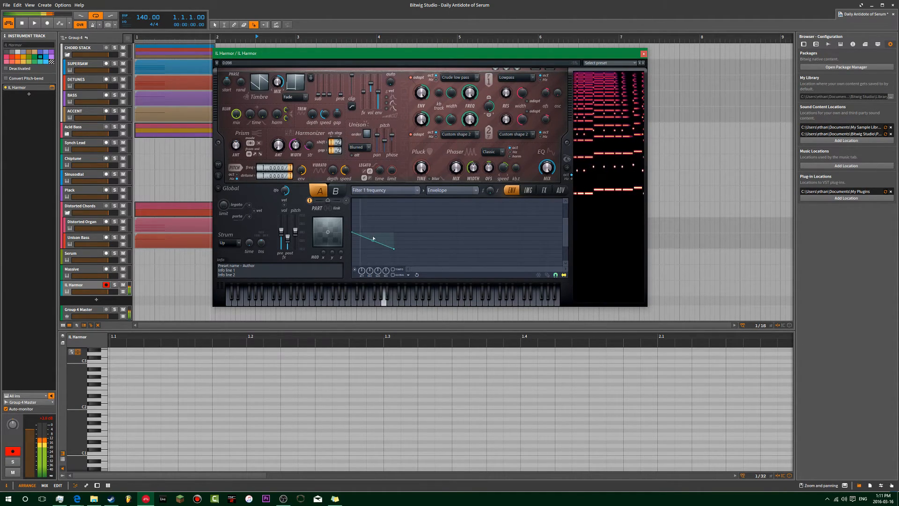
drag(373, 240, 456, 248)
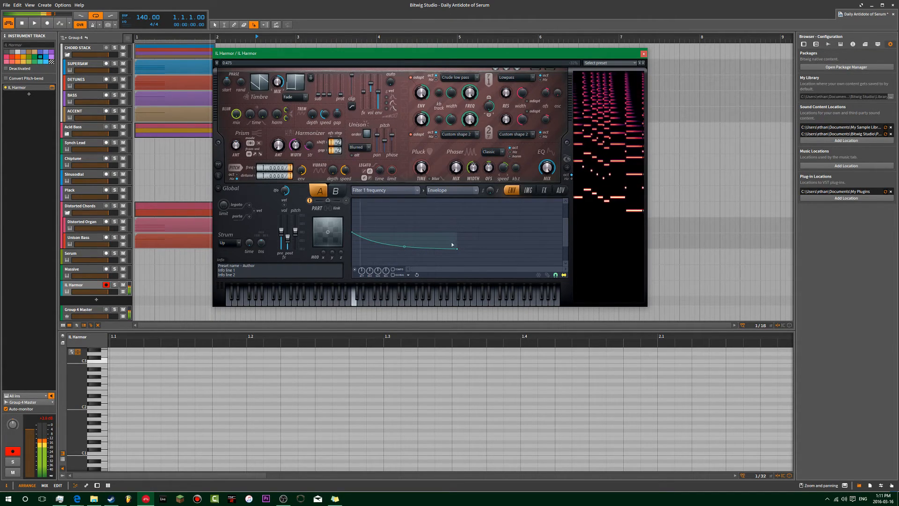
drag(404, 245, 405, 249)
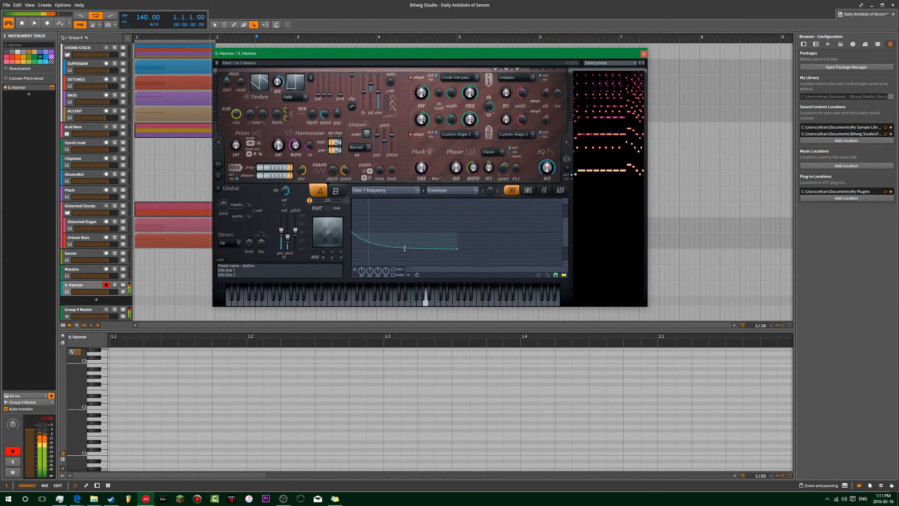
drag(459, 249, 372, 243)
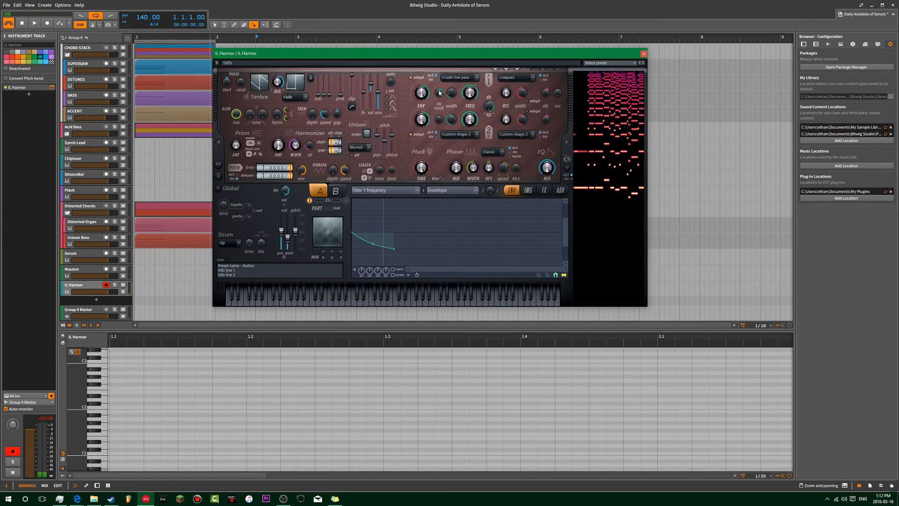
In Harmor's FX section set Distortion to Log and Reverb to Classic
click(545, 191)
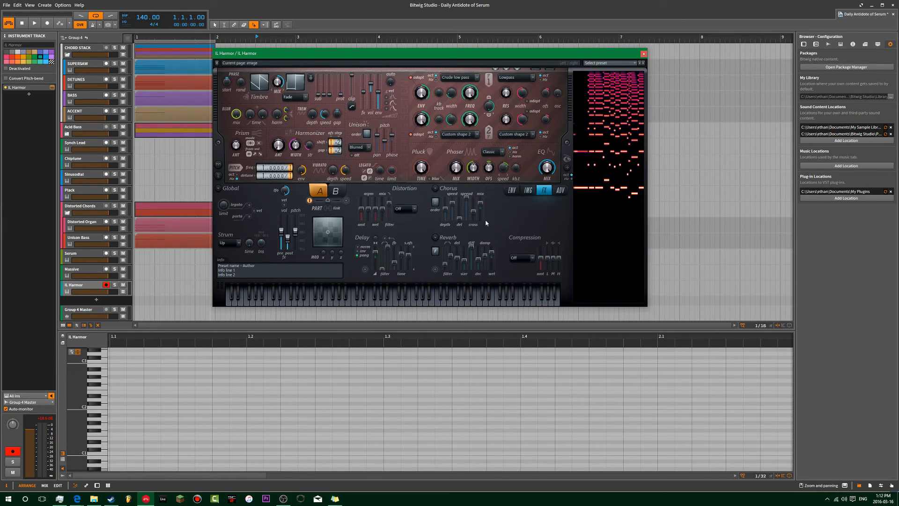
click(406, 209)
click(406, 248)
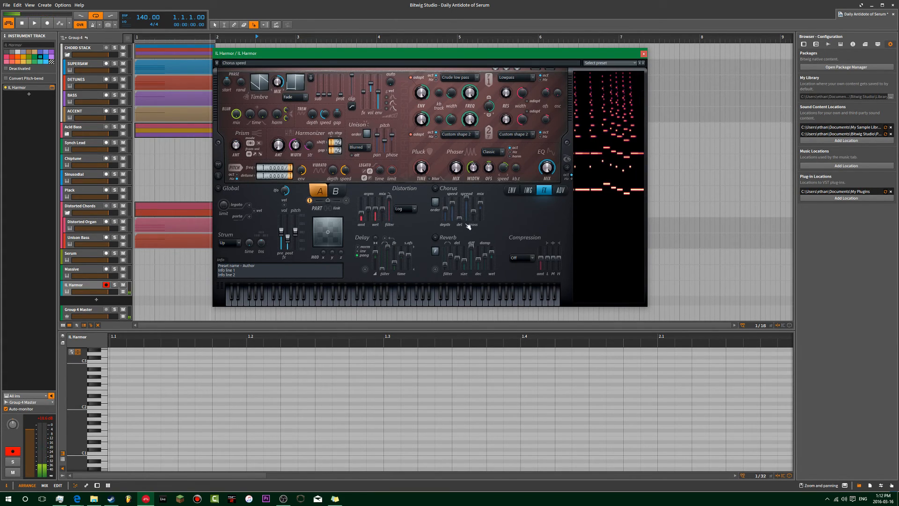
click(519, 259)
click(442, 248)
click(450, 255)
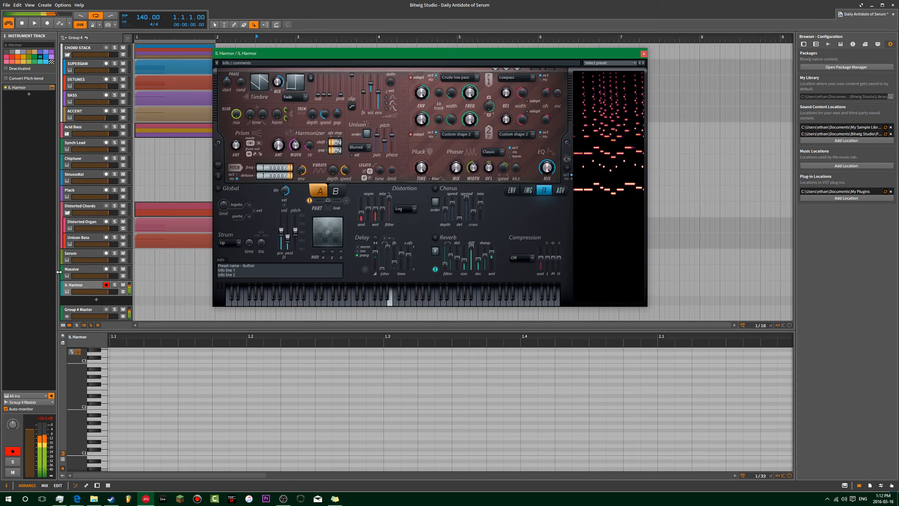
Audition against the Massive track, then return to Harmor's envelopes and tweak the filter shape
click(78, 269)
click(80, 253)
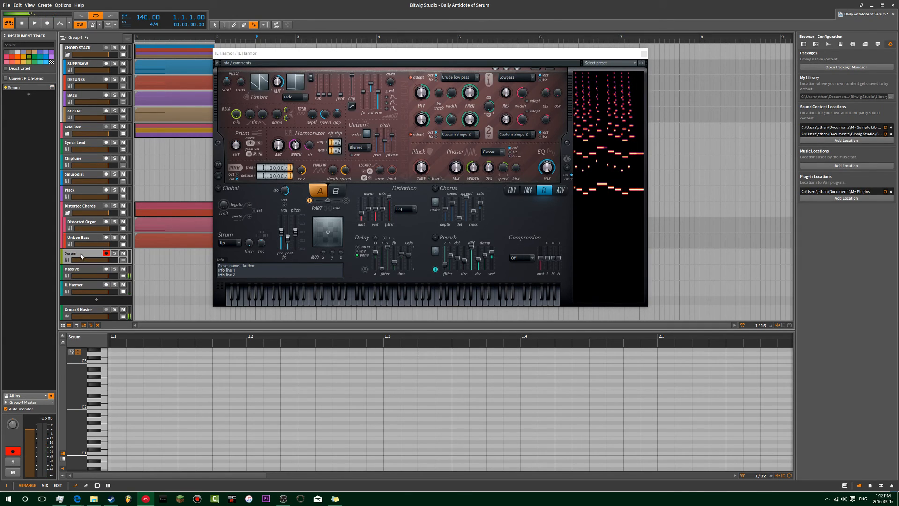
click(79, 285)
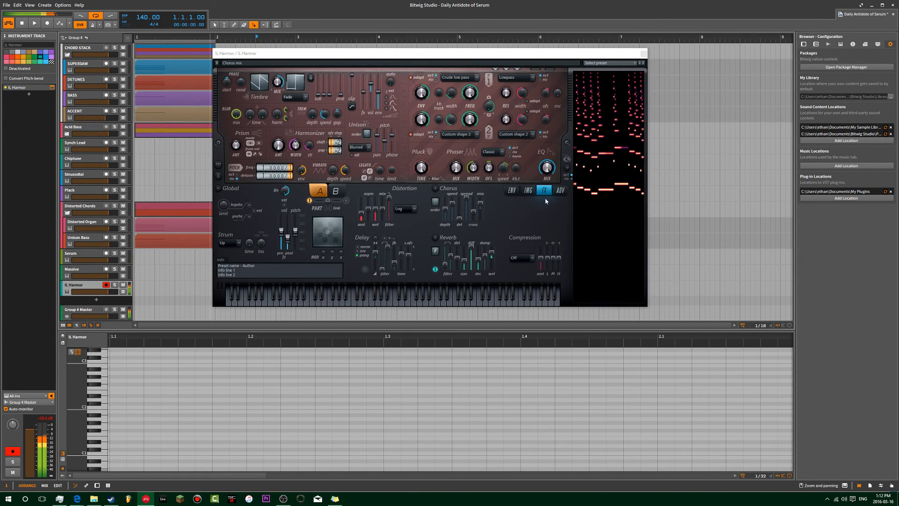
click(513, 190)
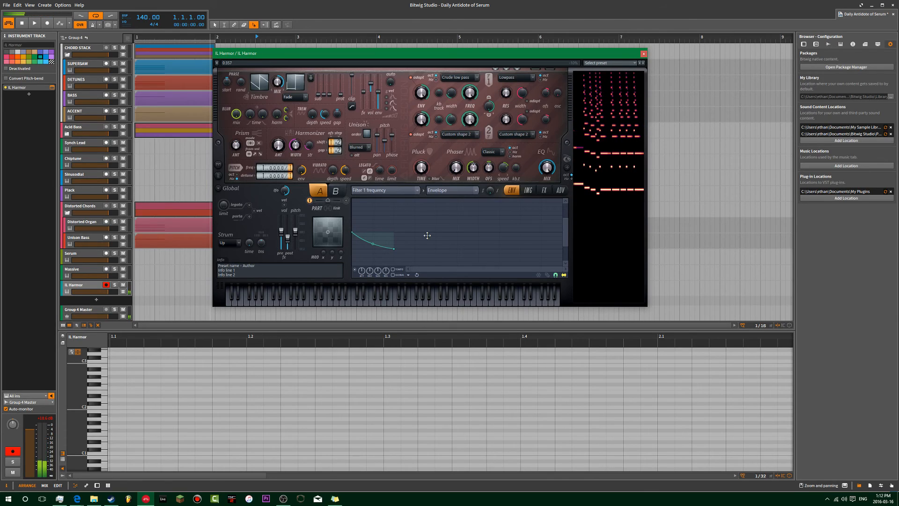
drag(395, 248, 394, 228)
Switch to the Volume envelope, clear the default ADSR and drag a short, steep pluck decay
click(392, 191)
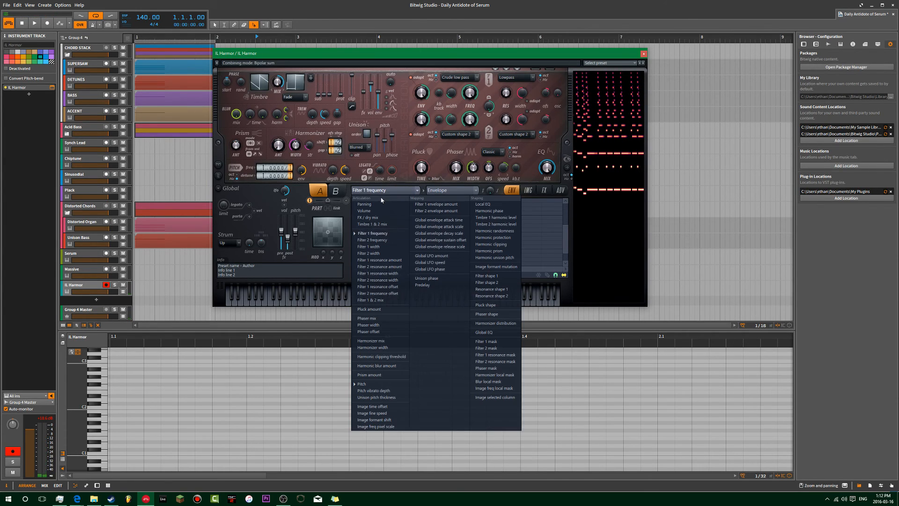
click(370, 204)
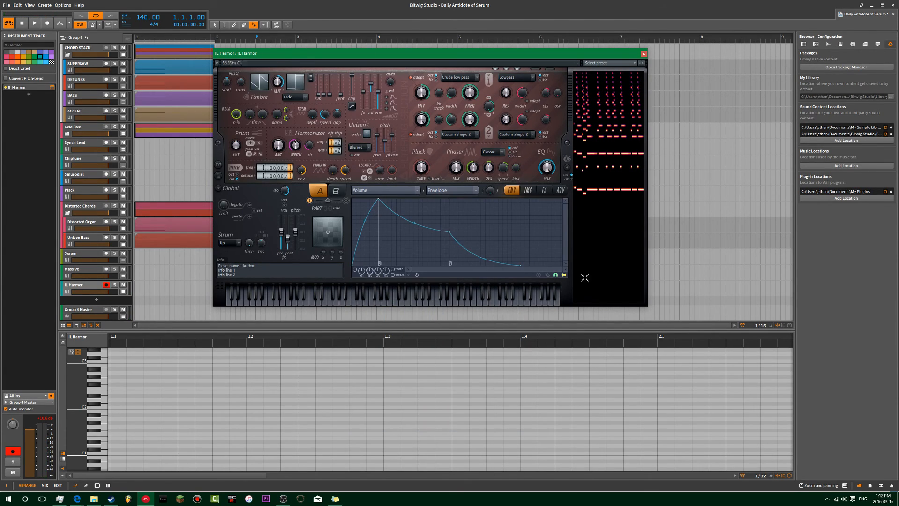
click(552, 276)
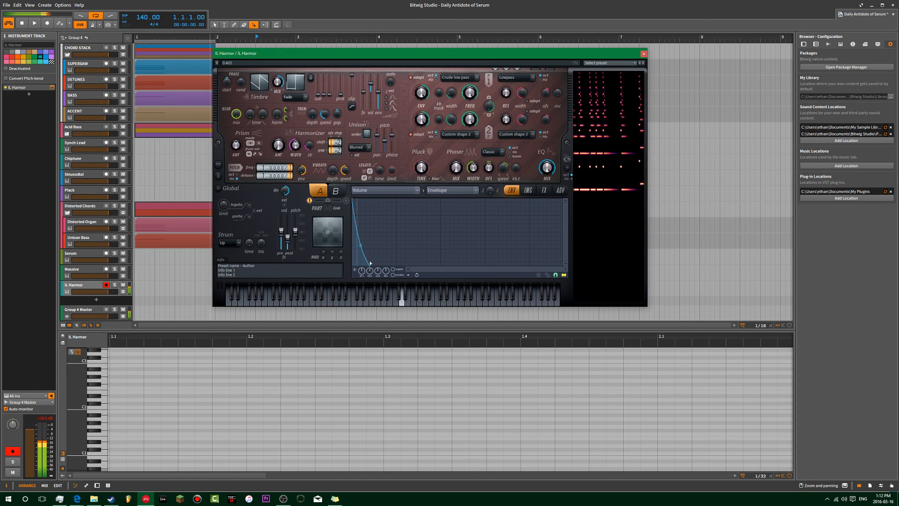
drag(370, 265, 356, 266)
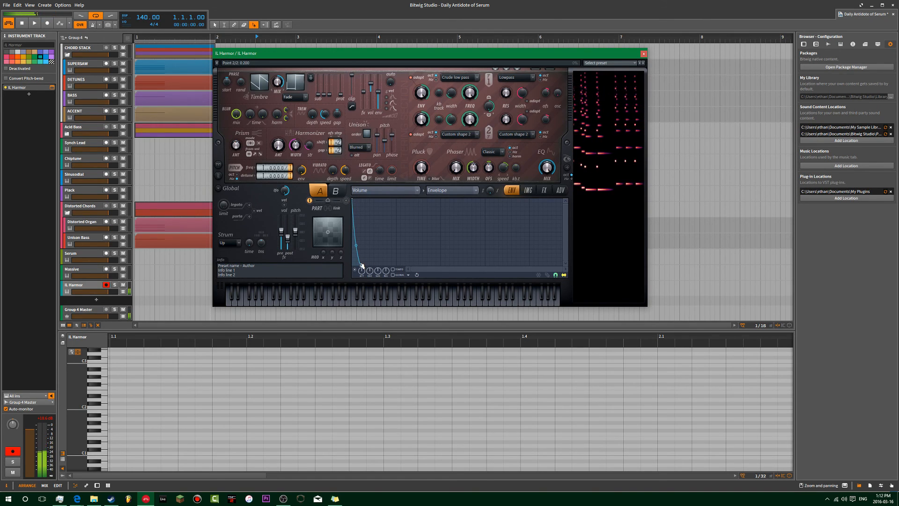
click(84, 270)
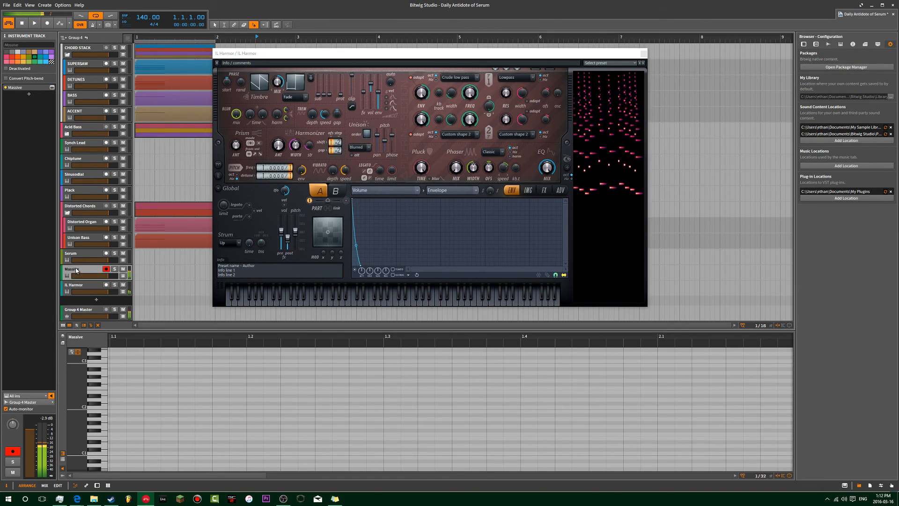
click(82, 286)
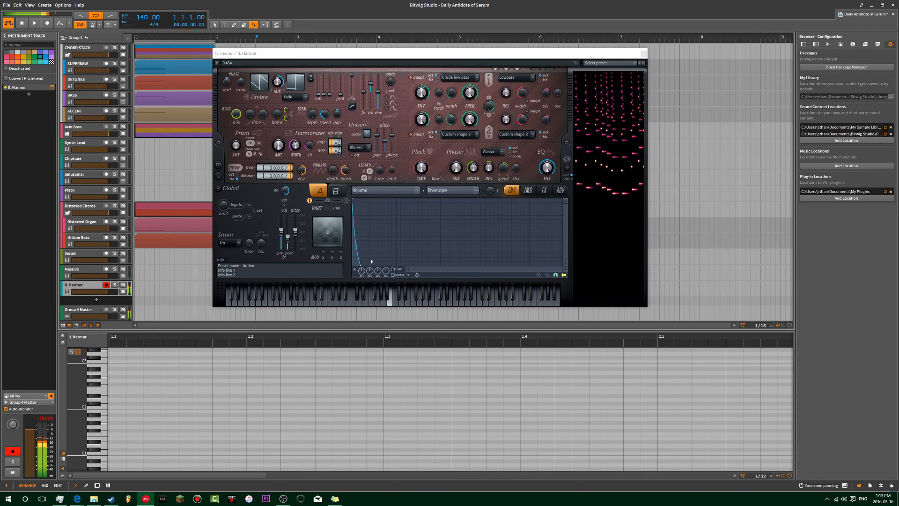